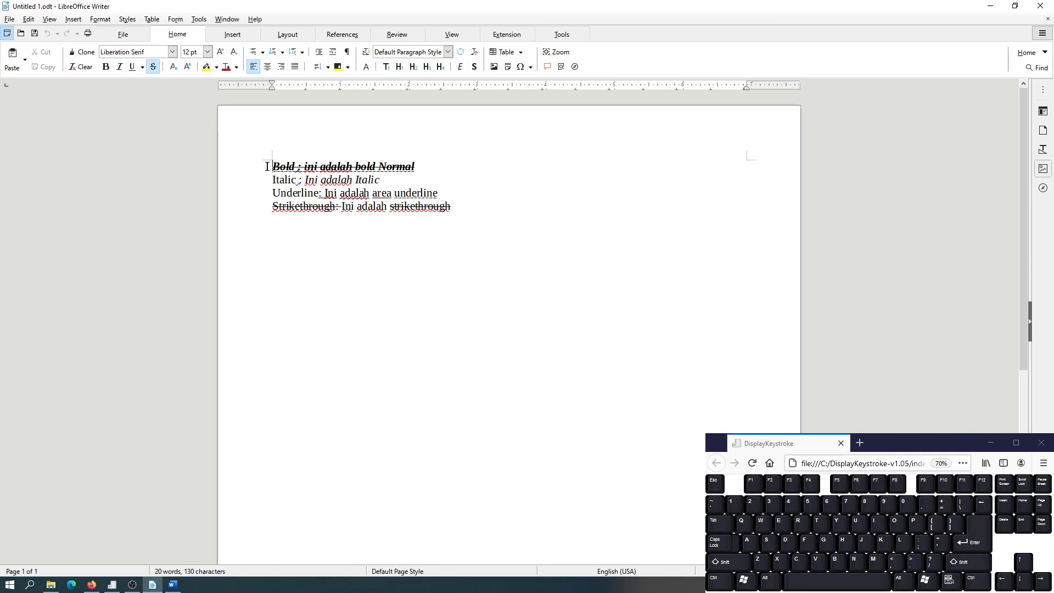
Change the font of the first line, "Bold : ini adalah bold Normal", to Linux Libertine G.
{"action": "triple_click", "coordinate": [461, 166]}
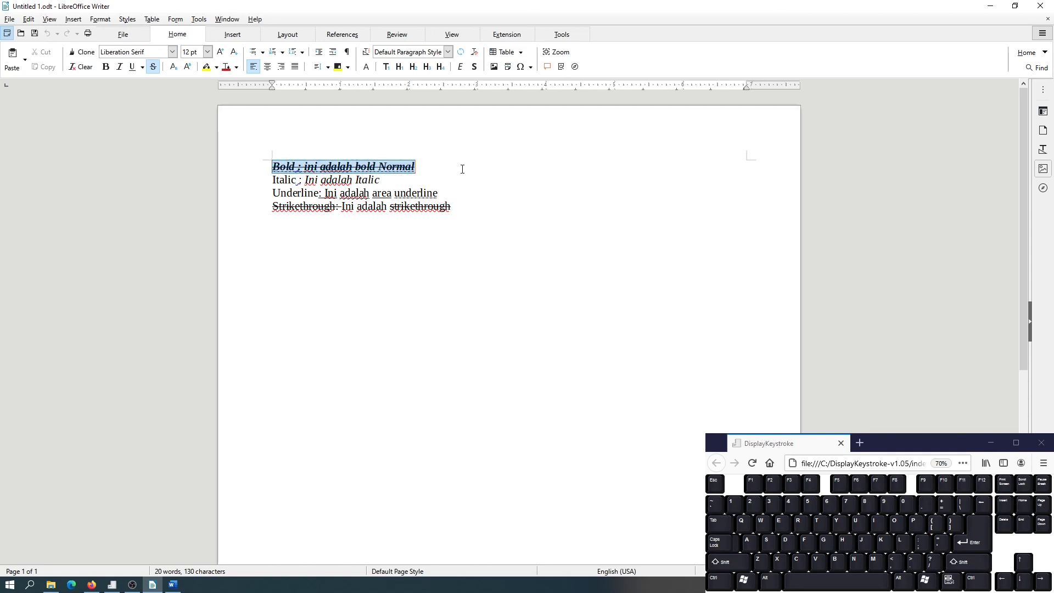
{"action": "left_click", "coordinate": [172, 52]}
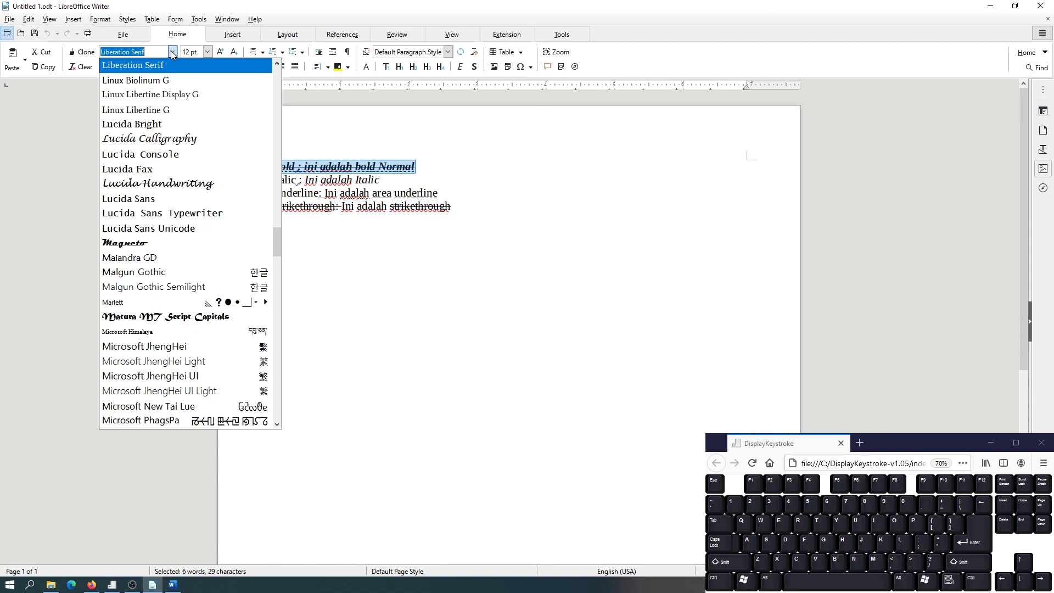
{"action": "left_click", "coordinate": [180, 109]}
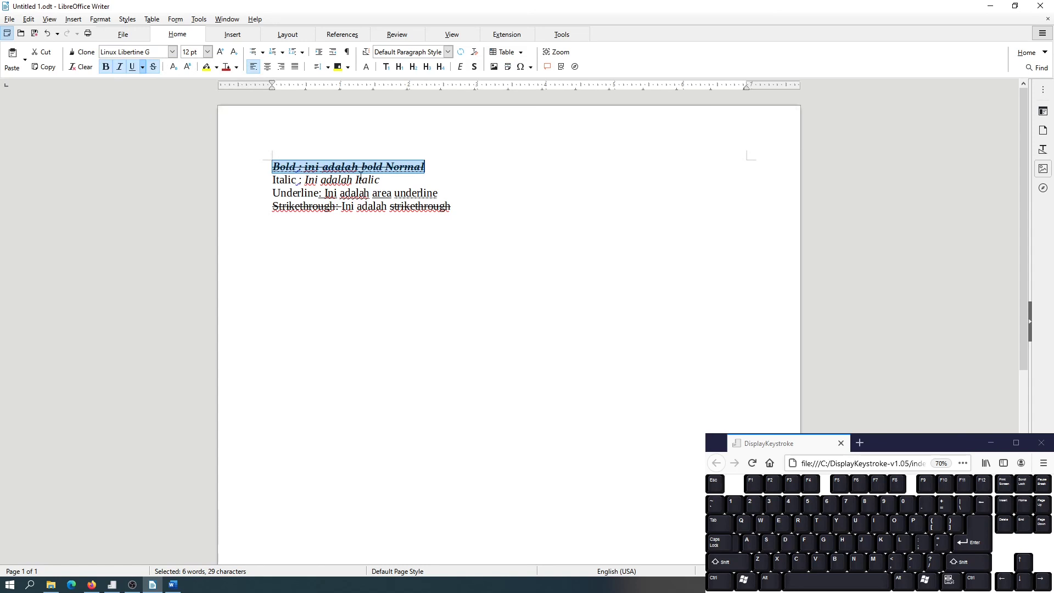
Add the text "Brush Script" in the Brush Script MT font on the line below the strikethrough sentence.
{"action": "left_click", "coordinate": [496, 217]}
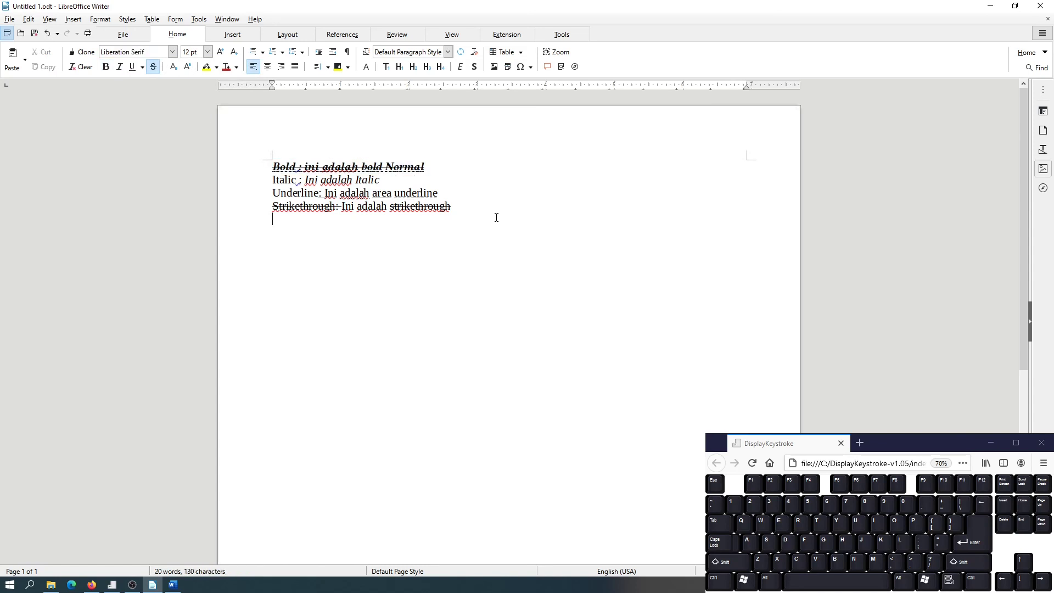
{"action": "key", "text": "Return"}
{"action": "left_click", "coordinate": [172, 53]}
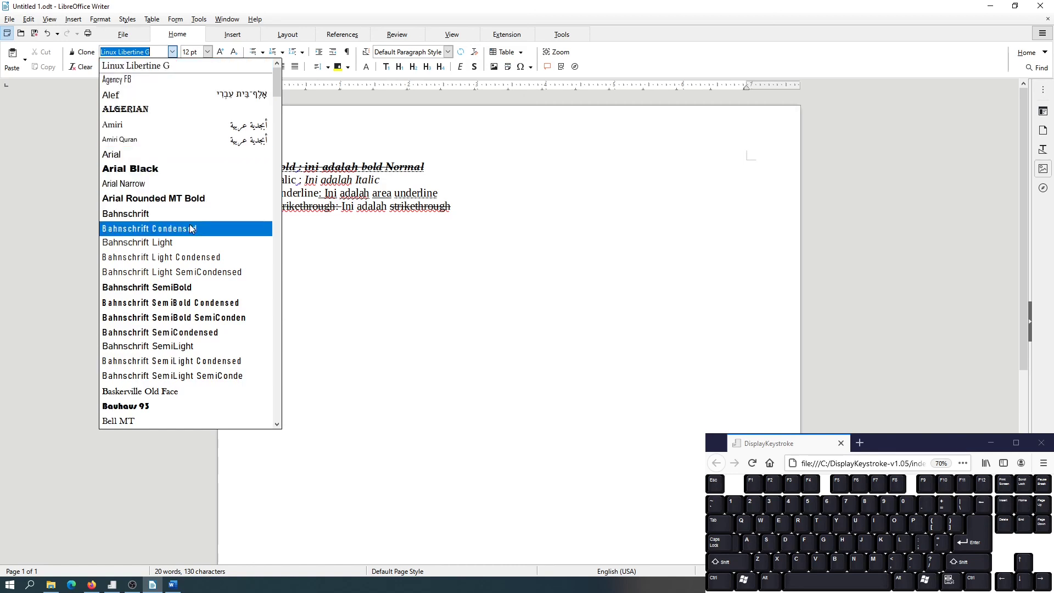
{"action": "scroll", "coordinate": [195, 254], "scroll_direction": "down", "scroll_amount": 4}
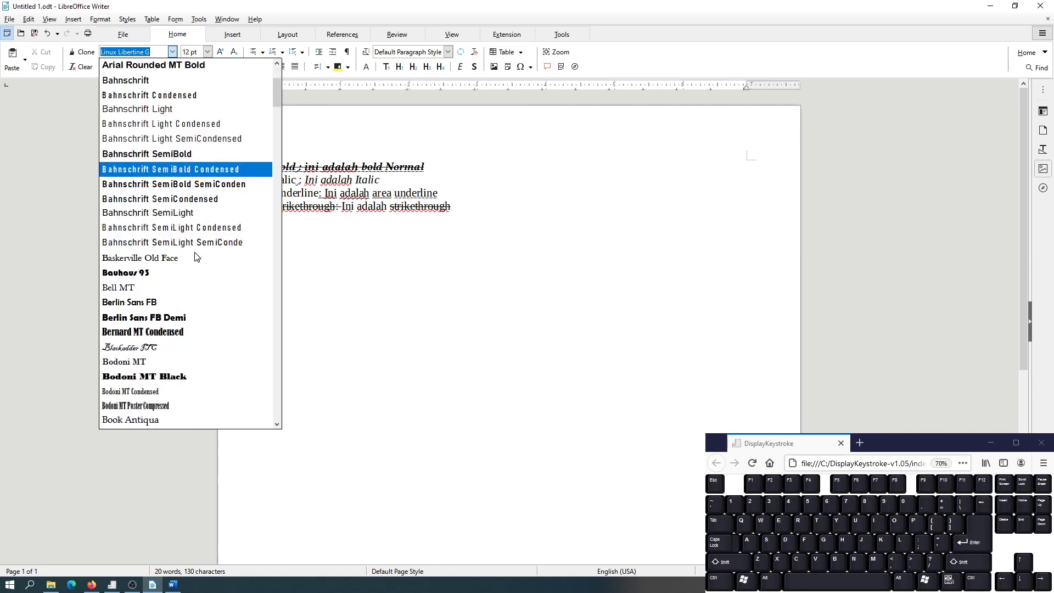
{"action": "scroll", "coordinate": [197, 256], "scroll_direction": "down", "scroll_amount": 5}
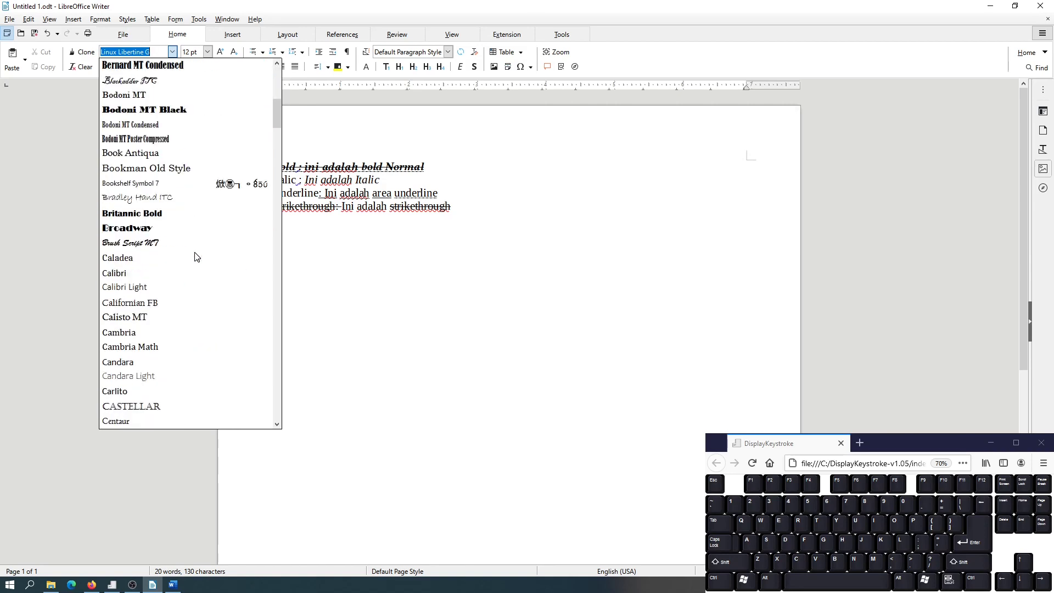
{"action": "left_click", "coordinate": [196, 245]}
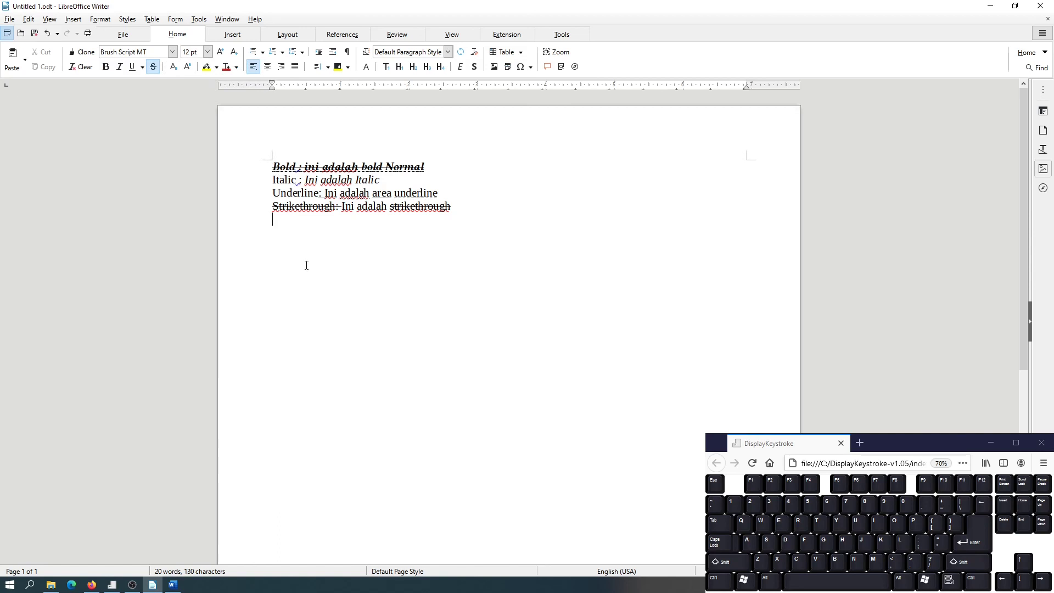
{"action": "key", "text": "shift"}
{"action": "type", "text": "Brush Script"}
Remove the strikethrough from the "Brush Script" line.
{"action": "key", "text": "shift+End"}
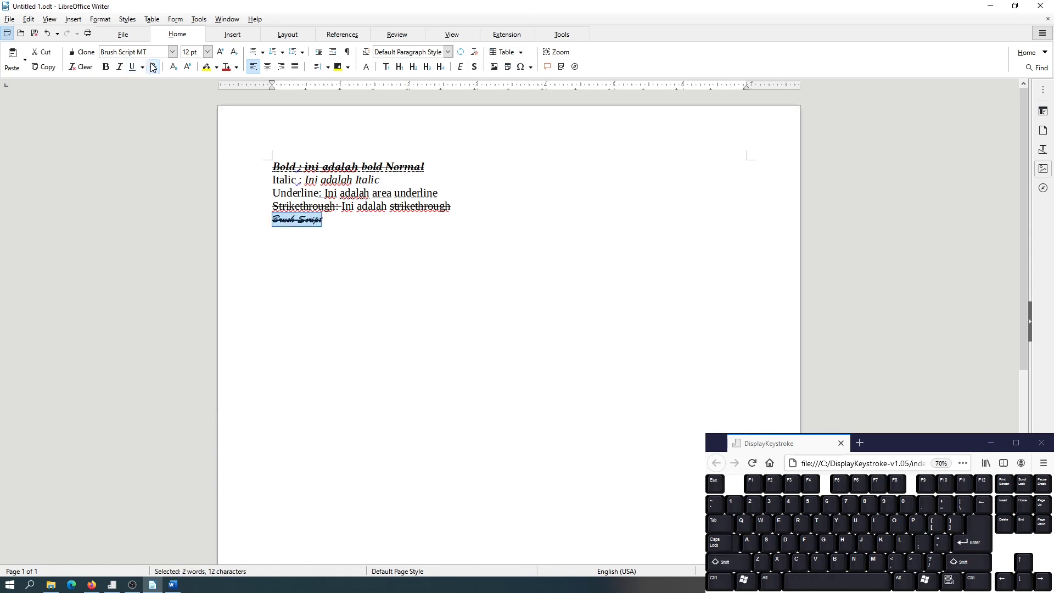
{"action": "left_click", "coordinate": [153, 66]}
{"action": "scroll", "coordinate": [324, 274], "scroll_direction": "up", "scroll_amount": 3, "text": "ctrl"}
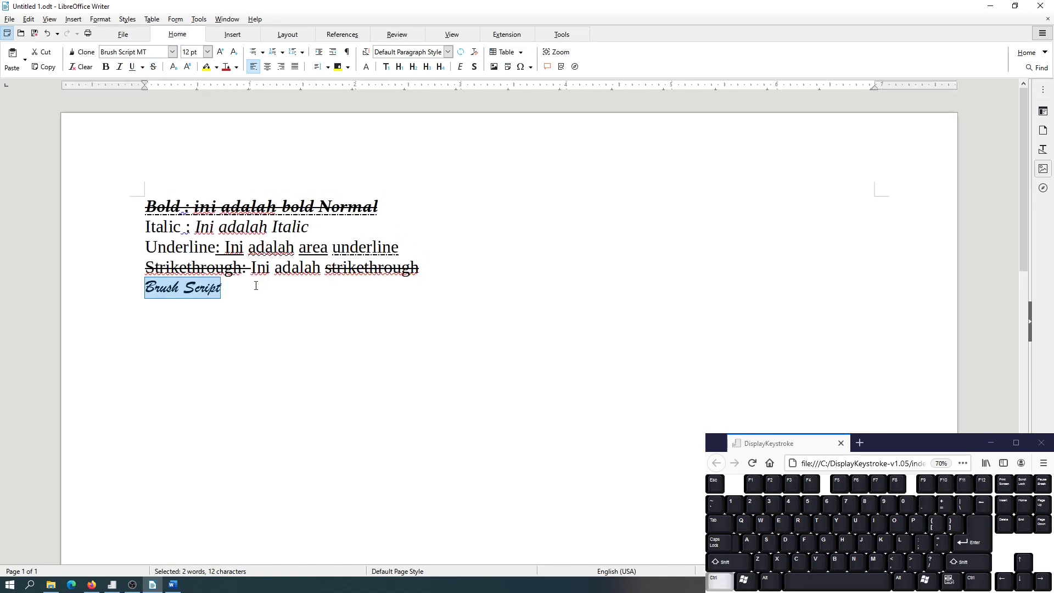
{"action": "left_click", "coordinate": [244, 304]}
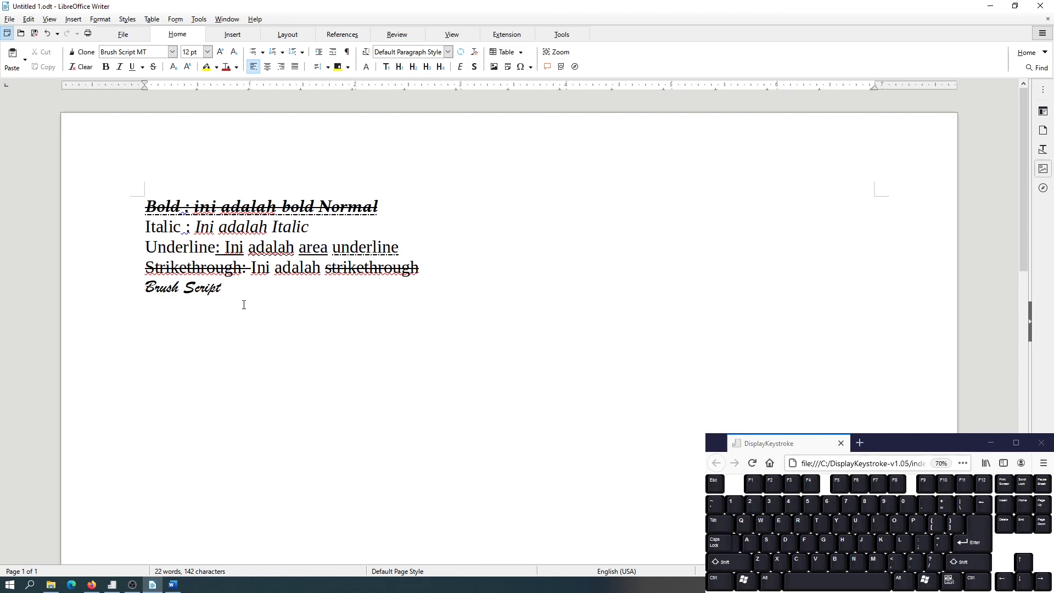
Arrange the Writer window side by side with the Word document and return to the Writer document.
{"action": "left_click_drag", "start_coordinate": [494, 6], "coordinate": [1050, 66]}
{"action": "left_click", "coordinate": [197, 179]}
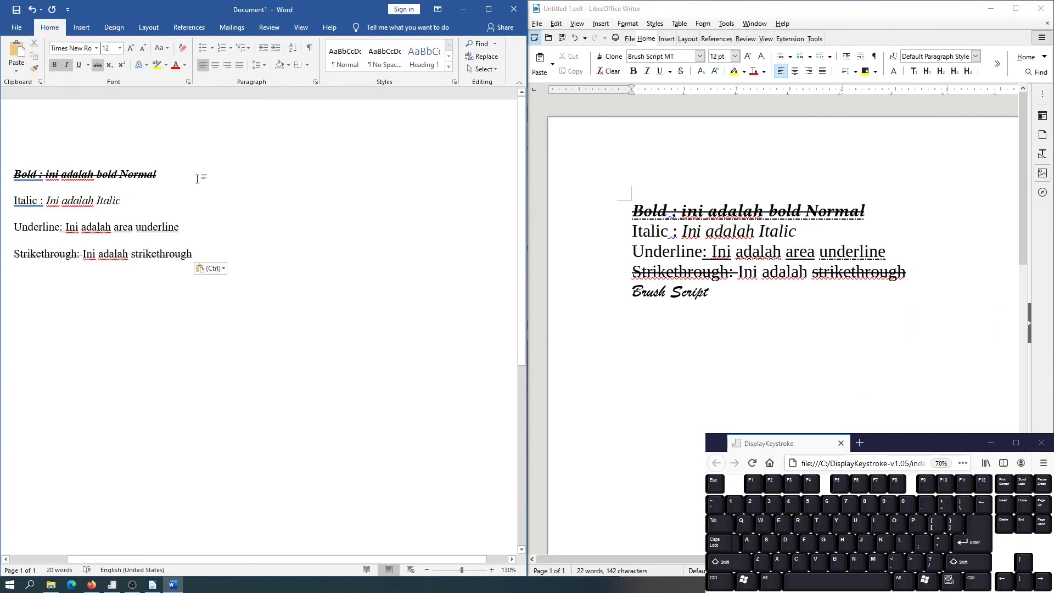
{"action": "left_click", "coordinate": [731, 325]}
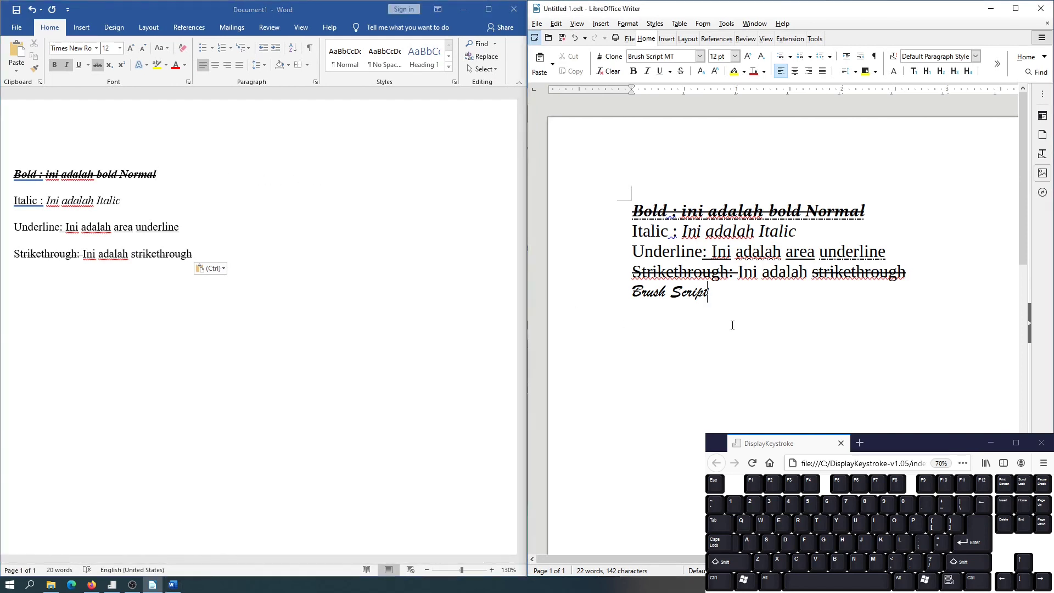
Change the font of the "Brush Script" line to Times New Roman.
{"action": "left_click_drag", "start_coordinate": [733, 295], "coordinate": [626, 294]}
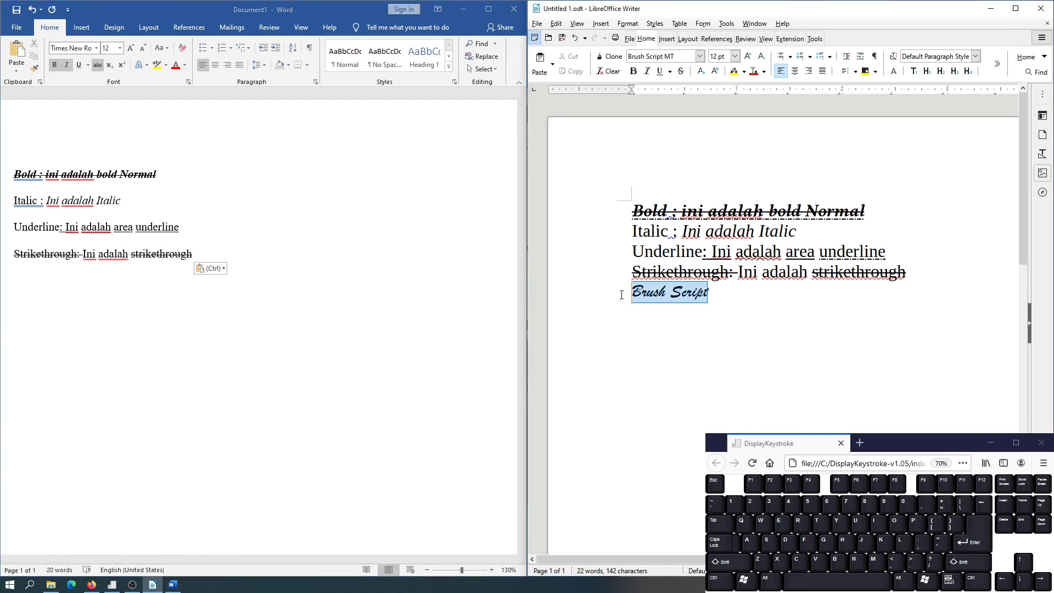
{"action": "left_click", "coordinate": [700, 56]}
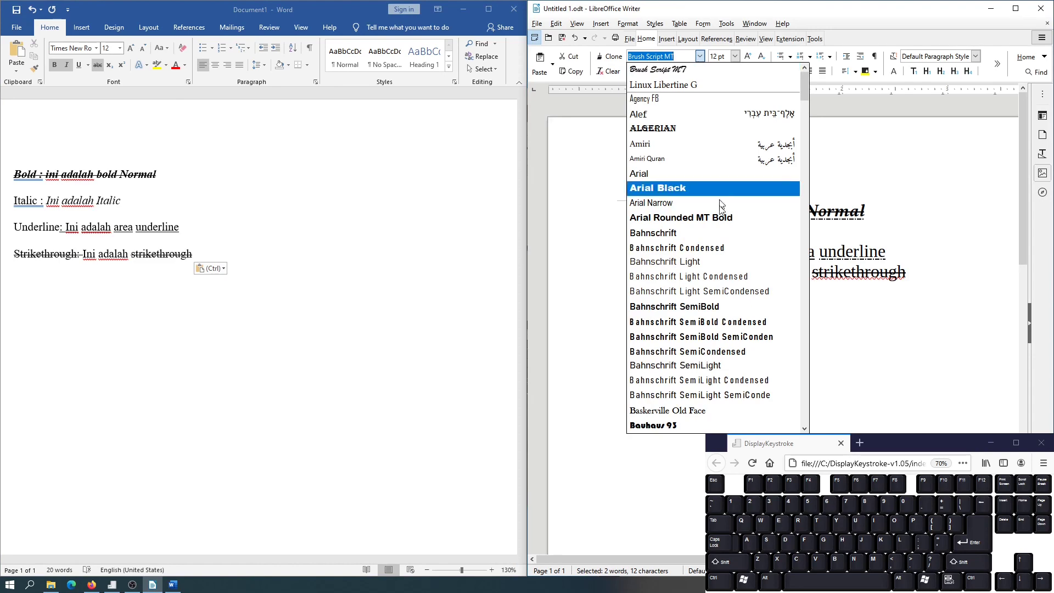
{"action": "left_click_drag", "start_coordinate": [801, 88], "coordinate": [797, 233]}
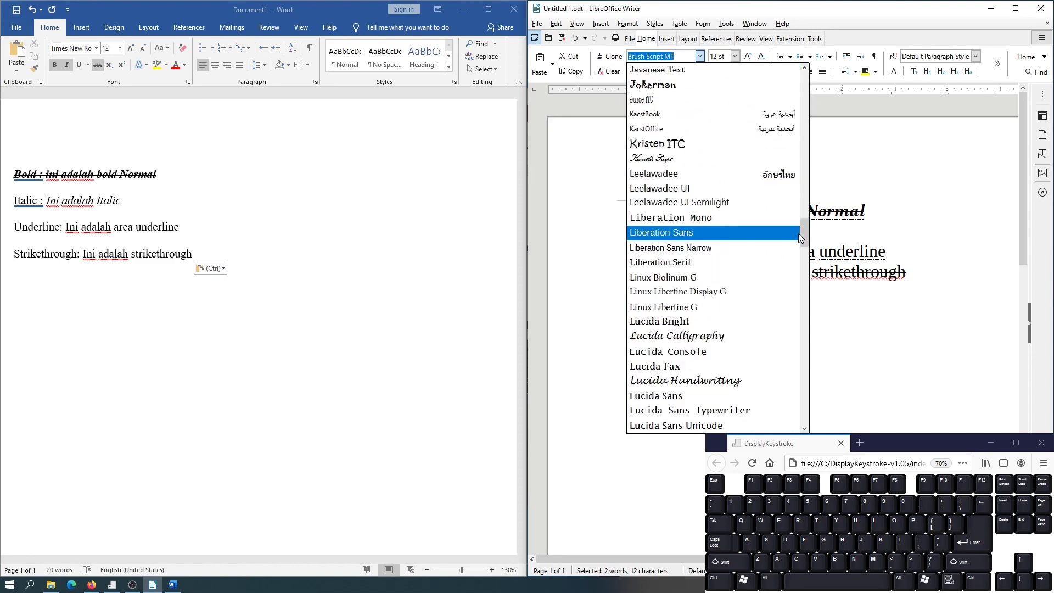
{"action": "type", "text": "Times New Roman"}
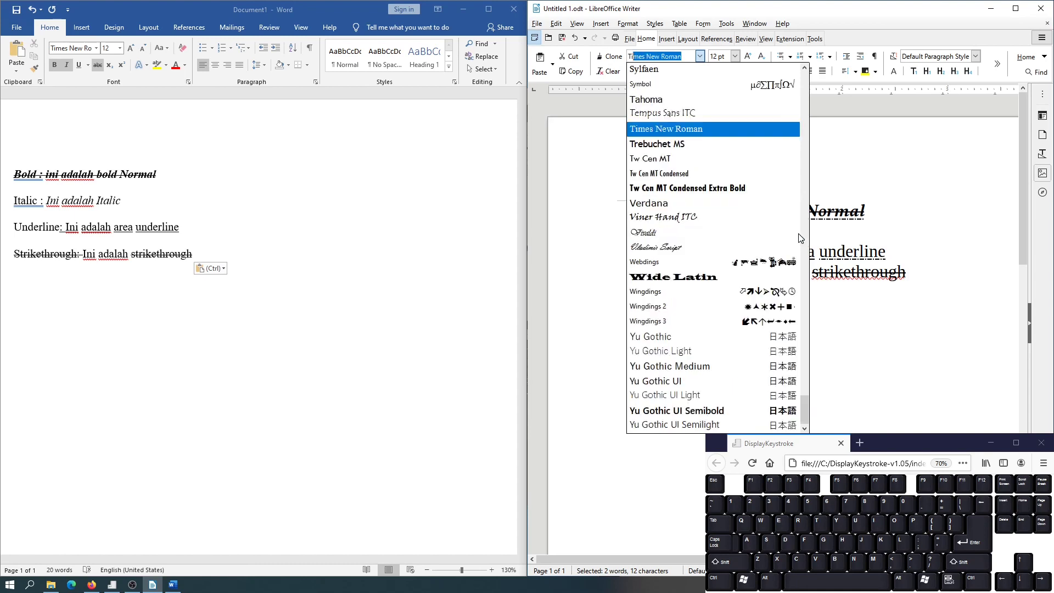
{"action": "left_click", "coordinate": [697, 129]}
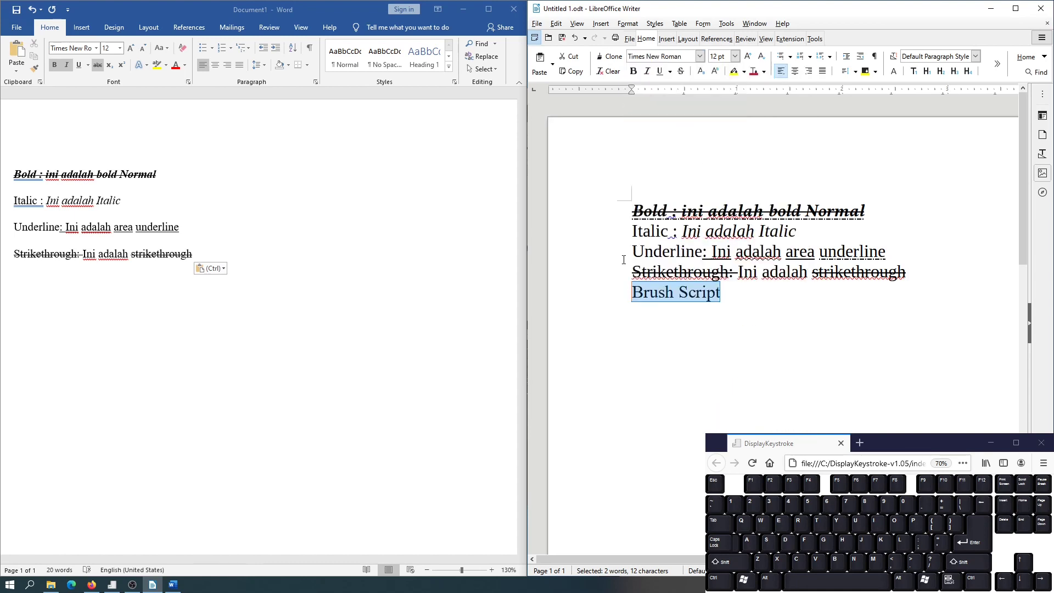
Select the "Underline" line in Writer, and switch to Word to set its matching line's font to Calibri Light.
{"action": "mouse_move", "coordinate": [631, 251]}
{"action": "left_mouse_down"}
{"action": "mouse_move", "coordinate": [924, 237]}
{"action": "mouse_move", "coordinate": [922, 253]}
{"action": "left_mouse_up"}
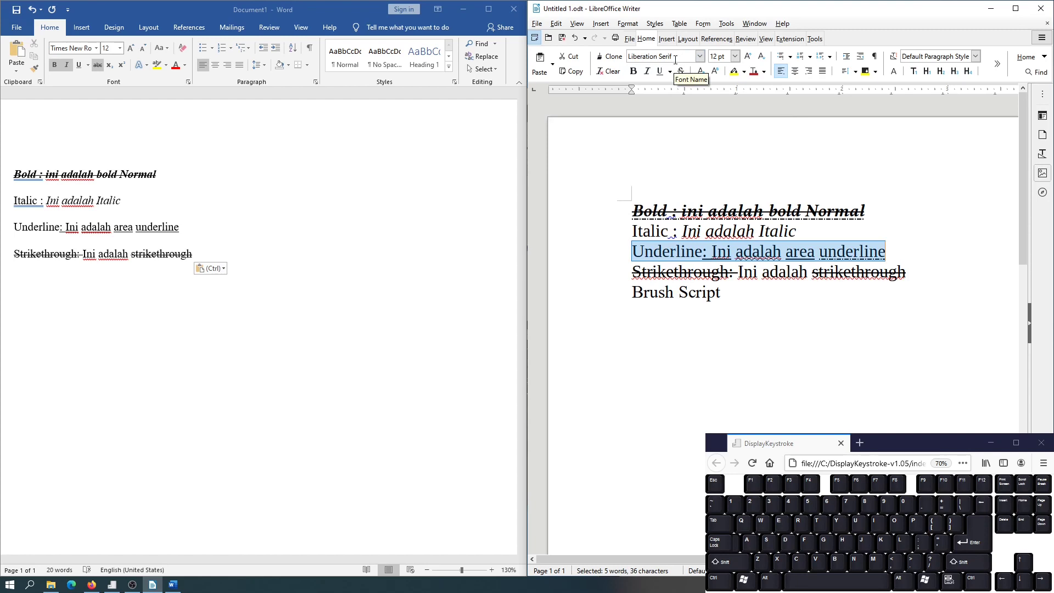
{"action": "left_click", "coordinate": [685, 56]}
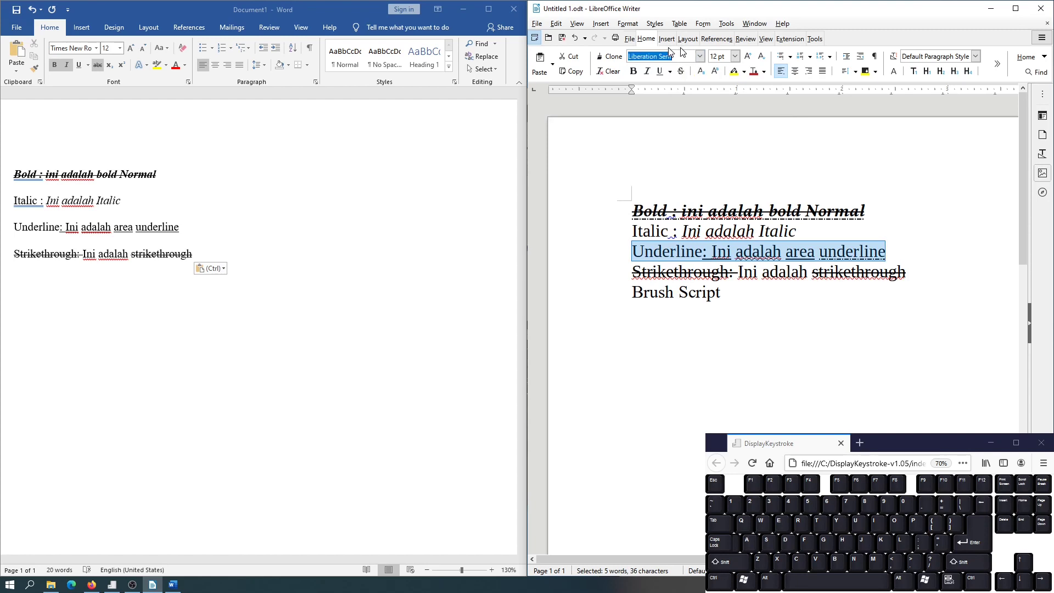
{"action": "left_click", "coordinate": [57, 235]}
{"action": "triple_click", "coordinate": [58, 234]}
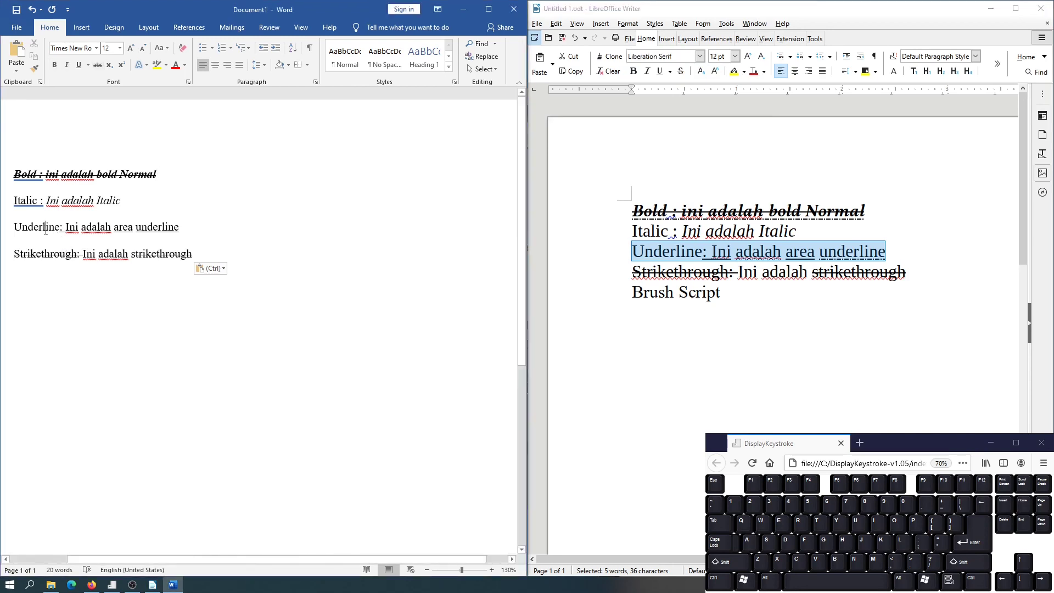
{"action": "left_click", "coordinate": [96, 47]}
{"action": "left_click", "coordinate": [115, 75]}
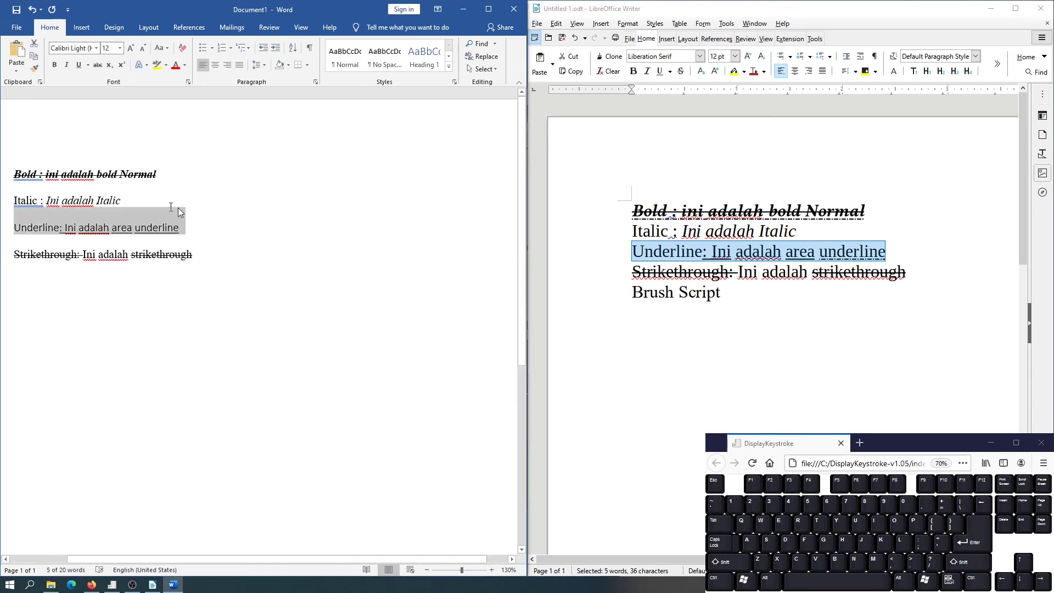
Switch back to Writer and set the font of the selected "Underline" line to Calibri.
{"action": "left_click", "coordinate": [671, 57]}
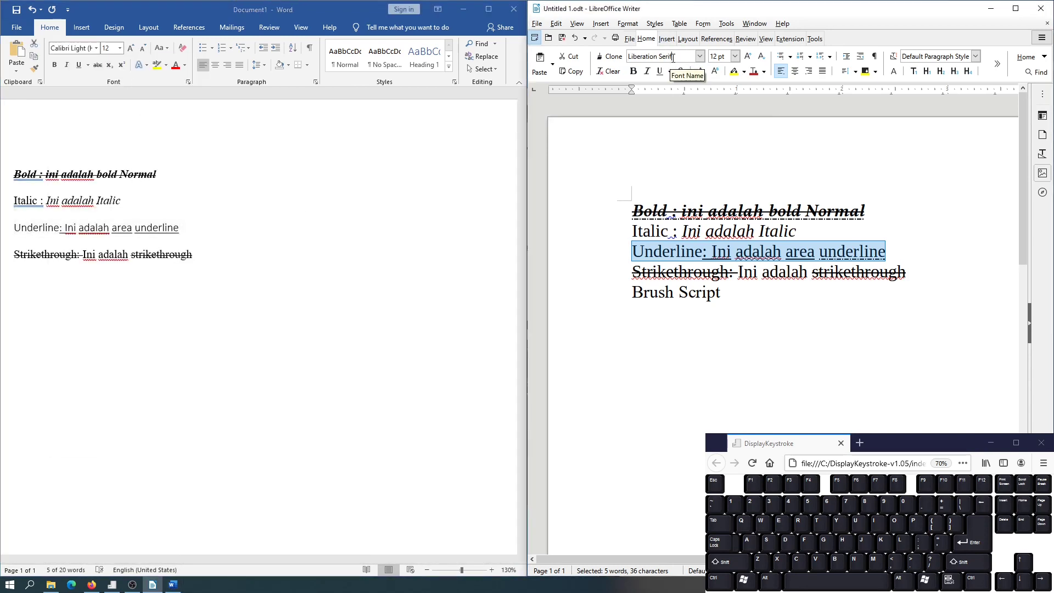
{"action": "key", "text": "ctrl+a"}
{"action": "type", "text": "Calib"}
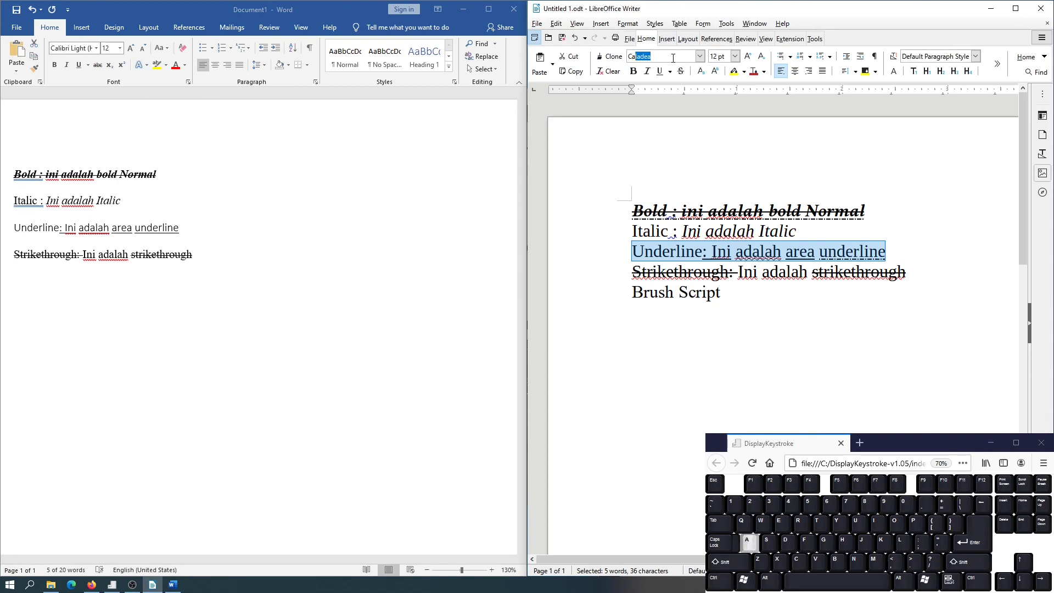
{"action": "key", "text": "Return"}
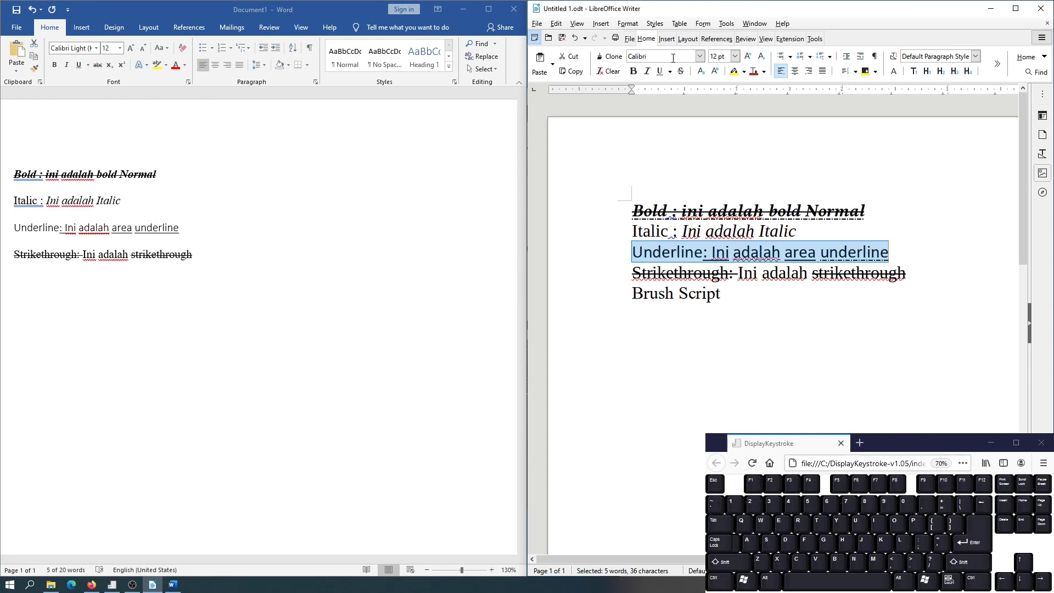
Change the font of the "Italic" line in the Writer document to Californian FB.
{"action": "left_click", "coordinate": [780, 291]}
{"action": "left_click_drag", "start_coordinate": [792, 236], "coordinate": [620, 233]}
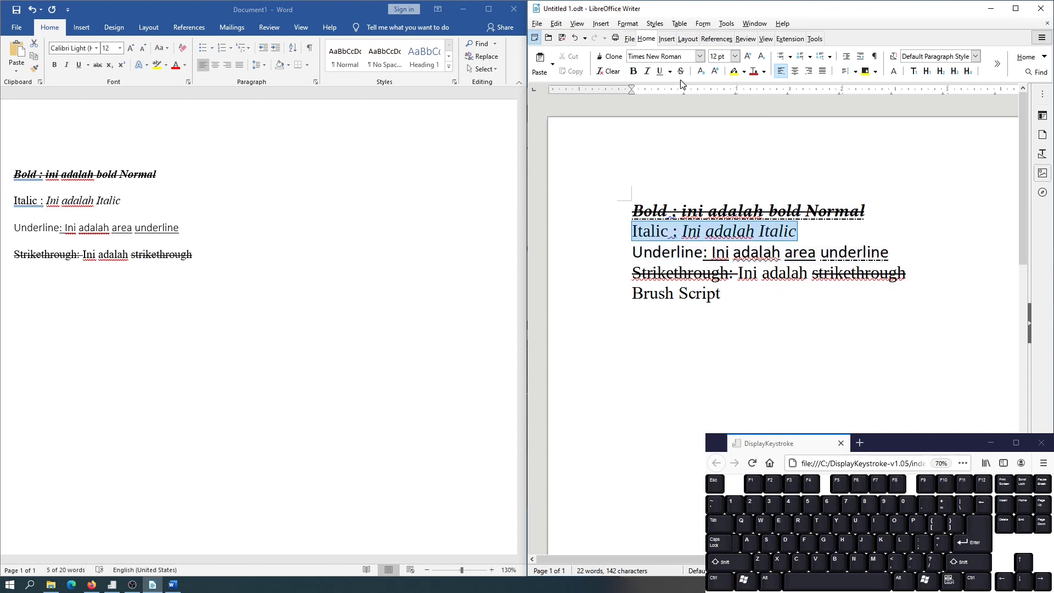
{"action": "left_click", "coordinate": [700, 57]}
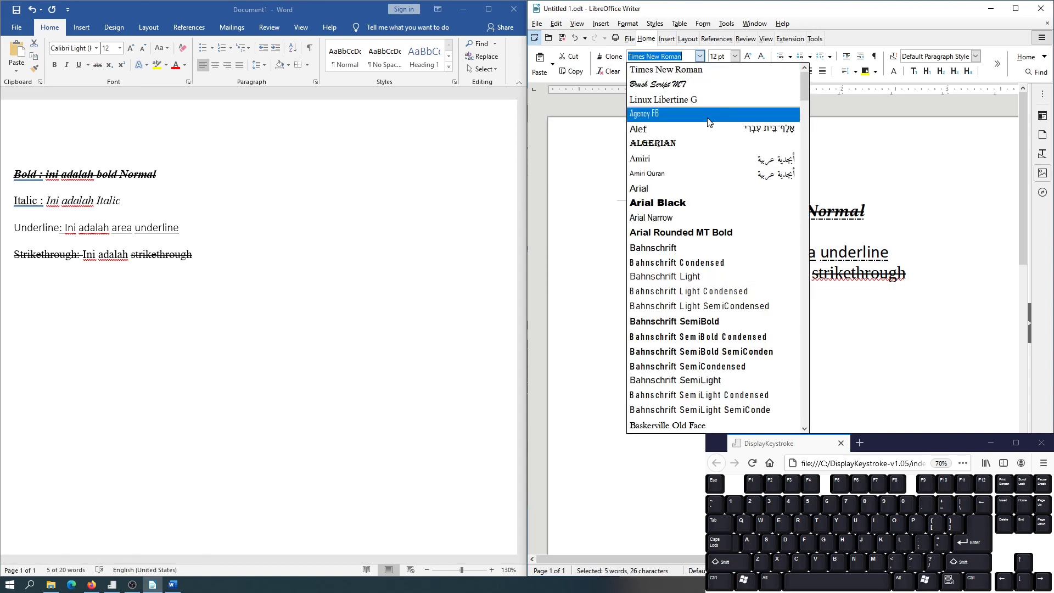
{"action": "scroll", "coordinate": [714, 132], "scroll_direction": "down", "scroll_amount": 9}
{"action": "scroll", "coordinate": [719, 154], "scroll_direction": "down", "scroll_amount": 4}
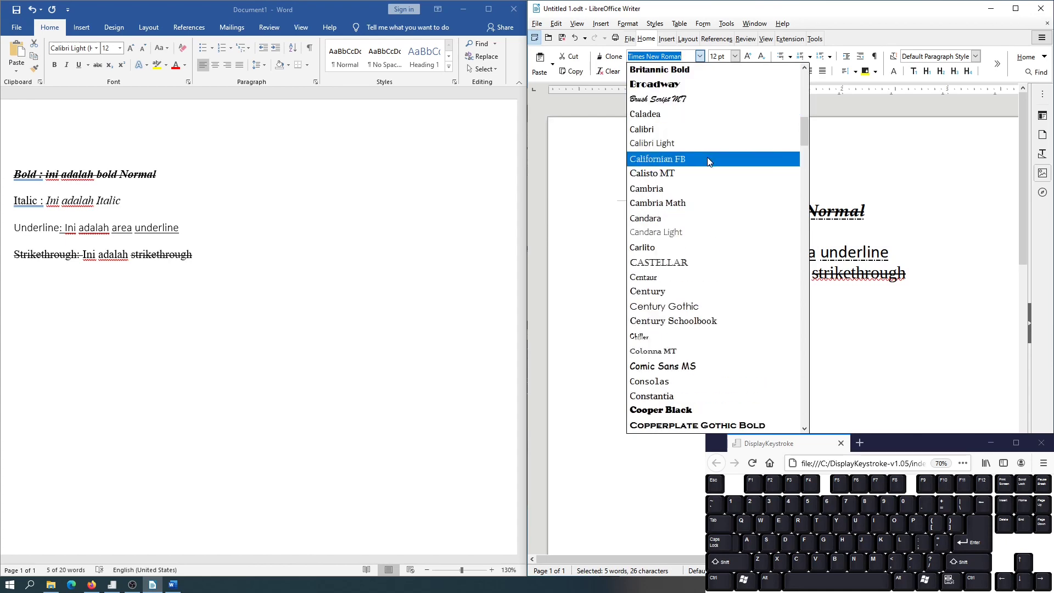
{"action": "left_click", "coordinate": [706, 159]}
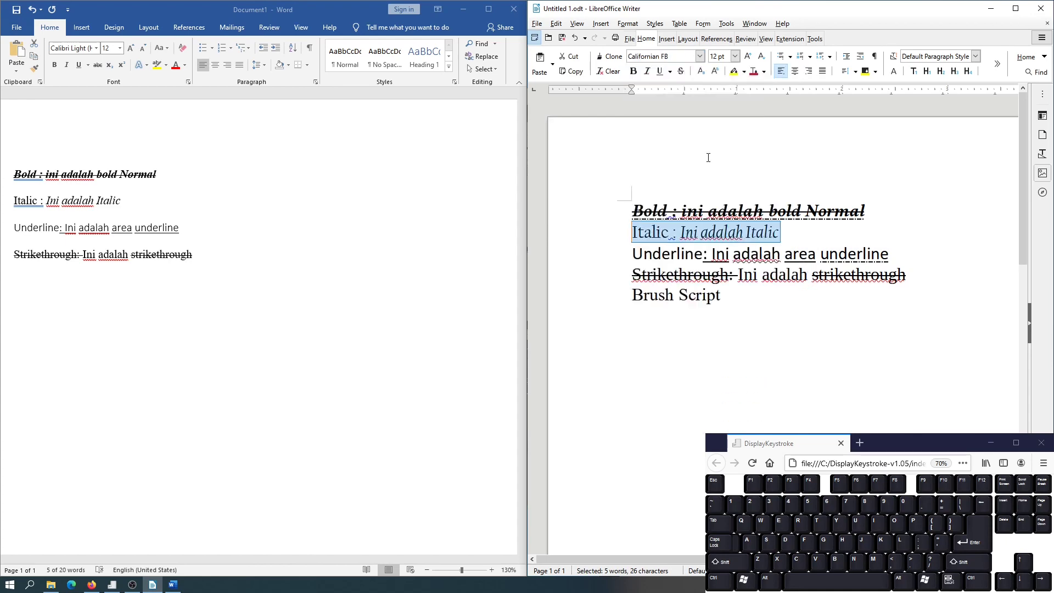
Set the font size of the "Brush Script" line to 96 pt.
{"action": "left_click", "coordinate": [795, 297]}
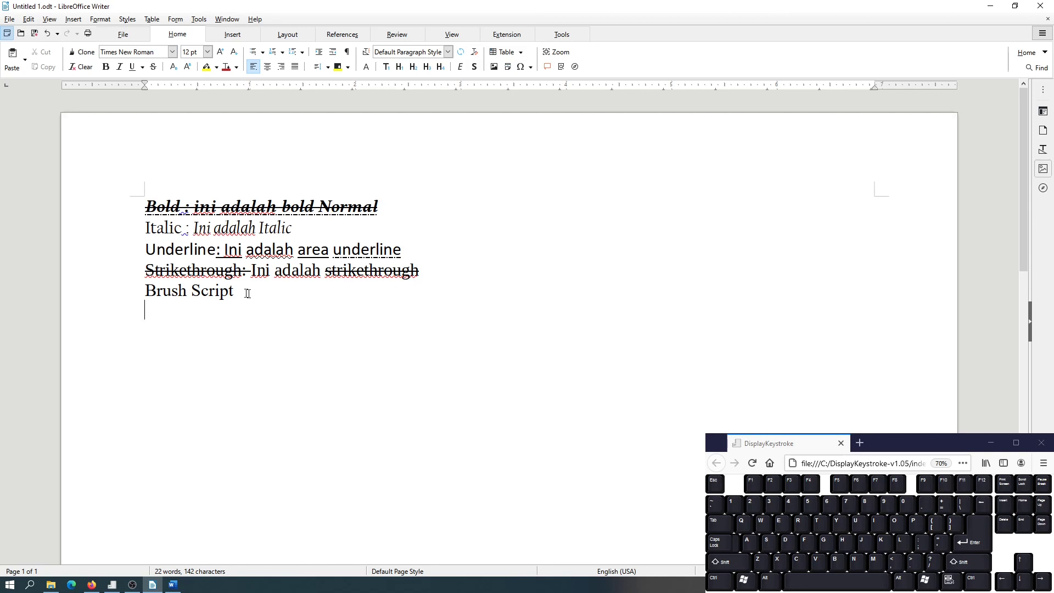
{"action": "left_click_drag", "start_coordinate": [242, 291], "coordinate": [145, 291]}
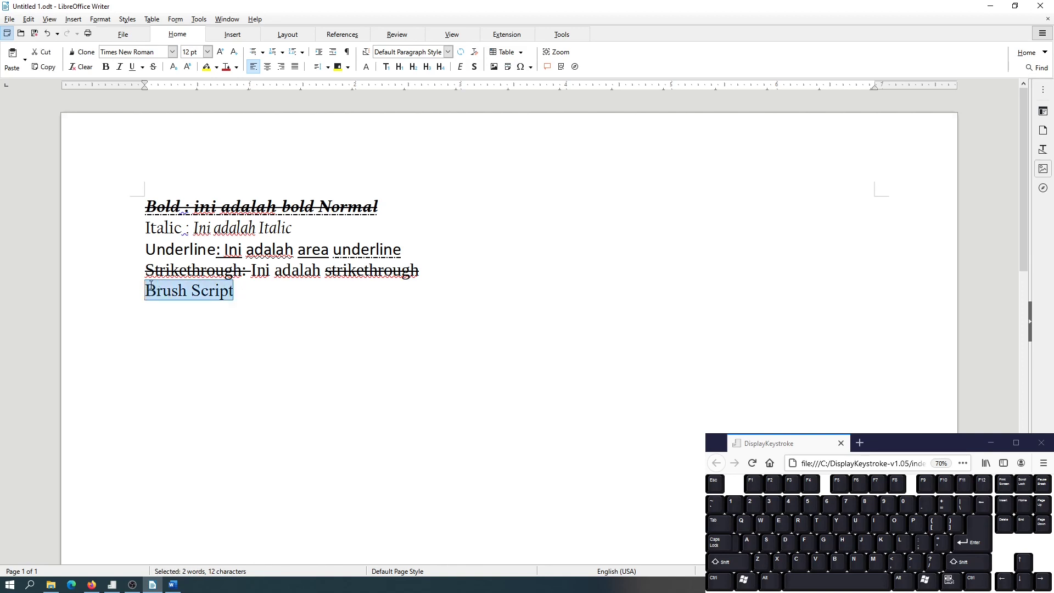
{"action": "left_click", "coordinate": [206, 52]}
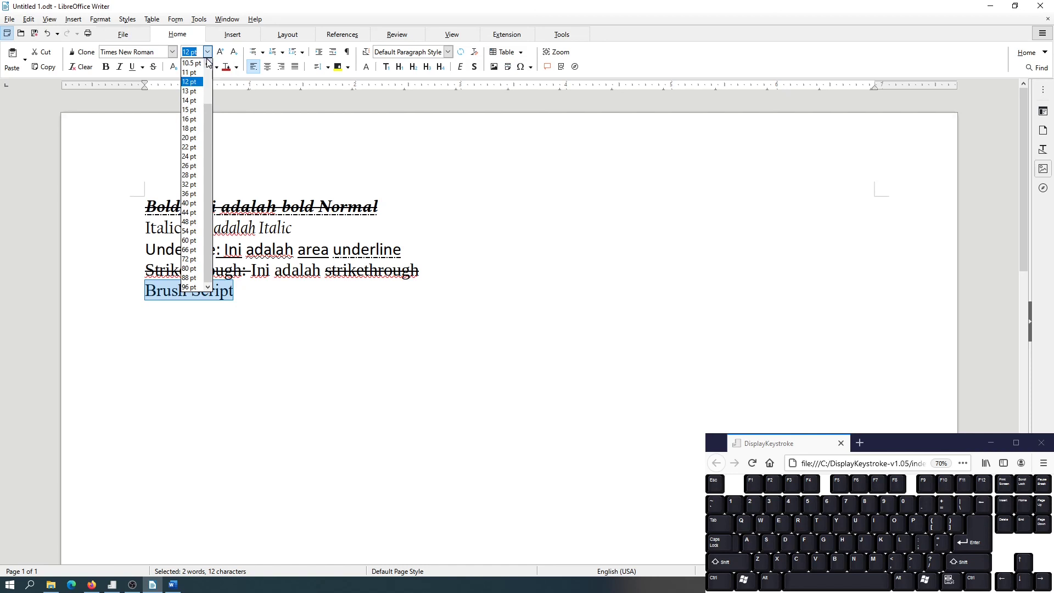
{"action": "scroll", "coordinate": [190, 65], "scroll_direction": "up", "scroll_amount": 2}
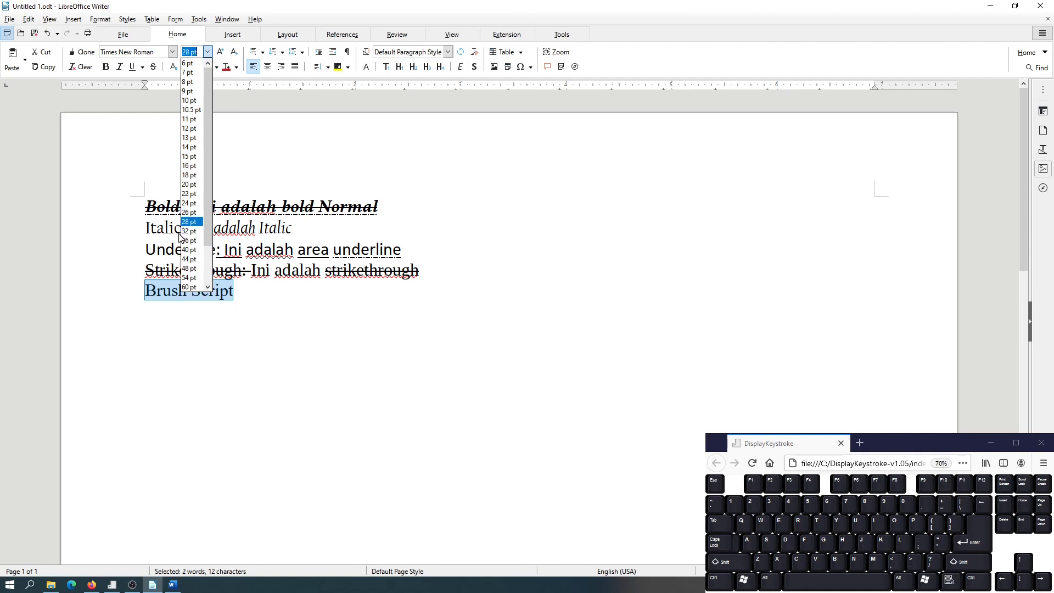
{"action": "scroll", "coordinate": [189, 275], "scroll_direction": "down", "scroll_amount": 2}
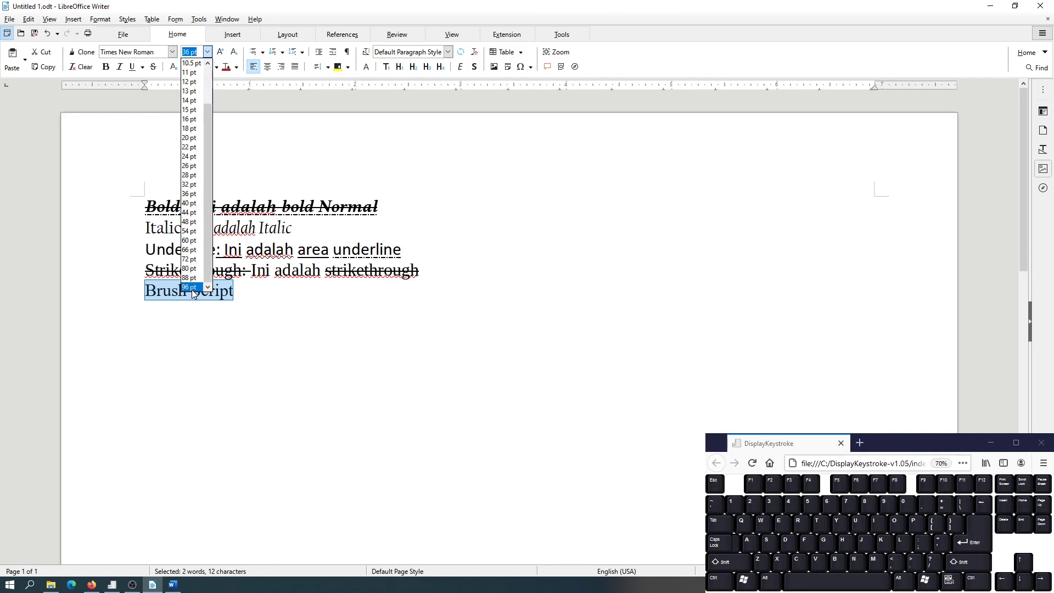
{"action": "left_click", "coordinate": [191, 287]}
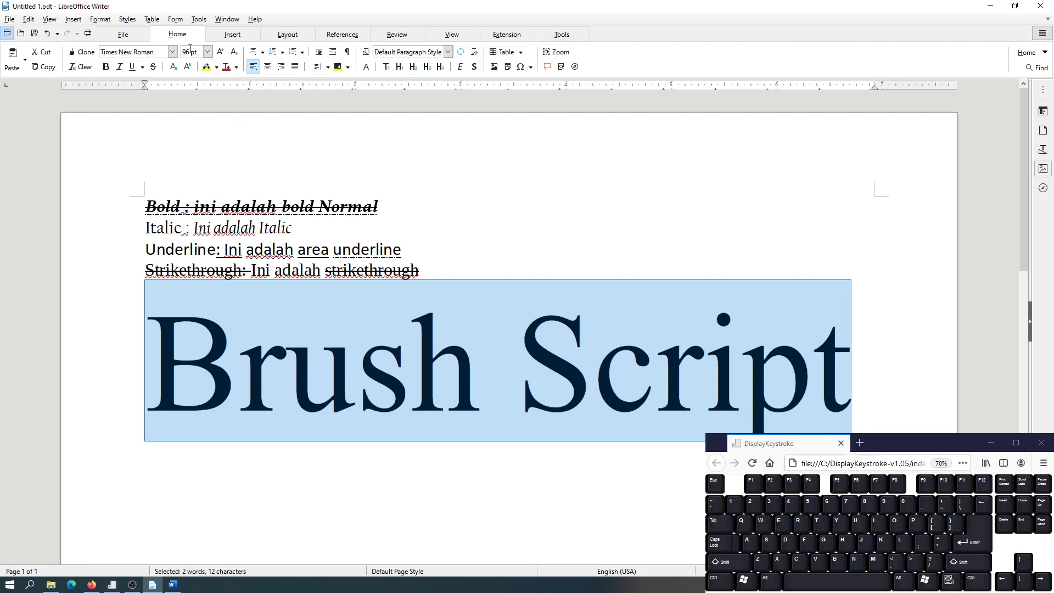
Set the font size of the "Brush Script" line to 10 pt and deselect the text.
{"action": "double_click", "coordinate": [189, 52]}
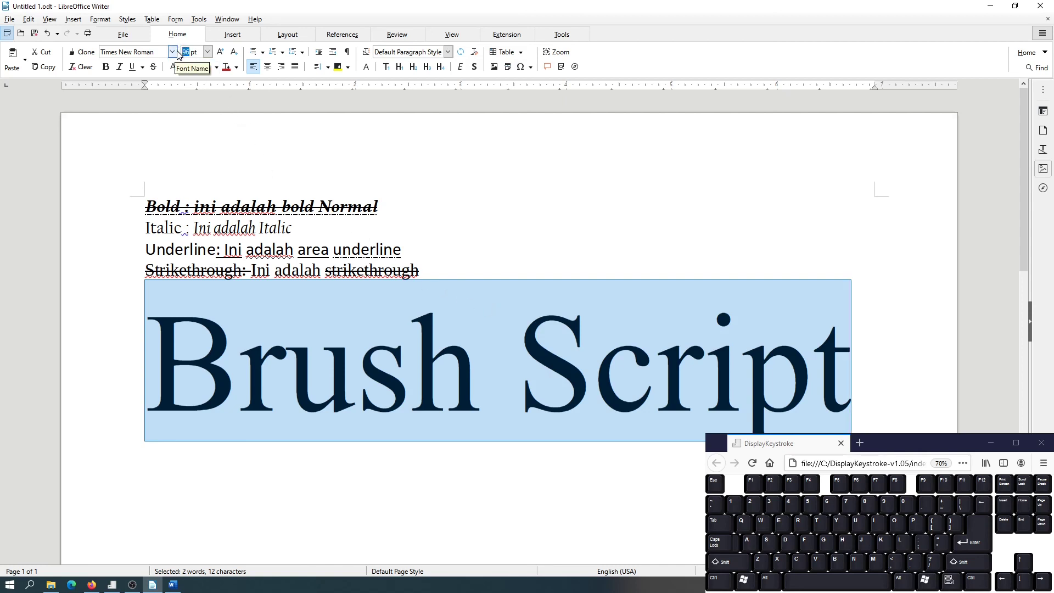
{"action": "type", "text": "10"}
{"action": "key", "text": "Return"}
{"action": "left_click", "coordinate": [226, 281]}
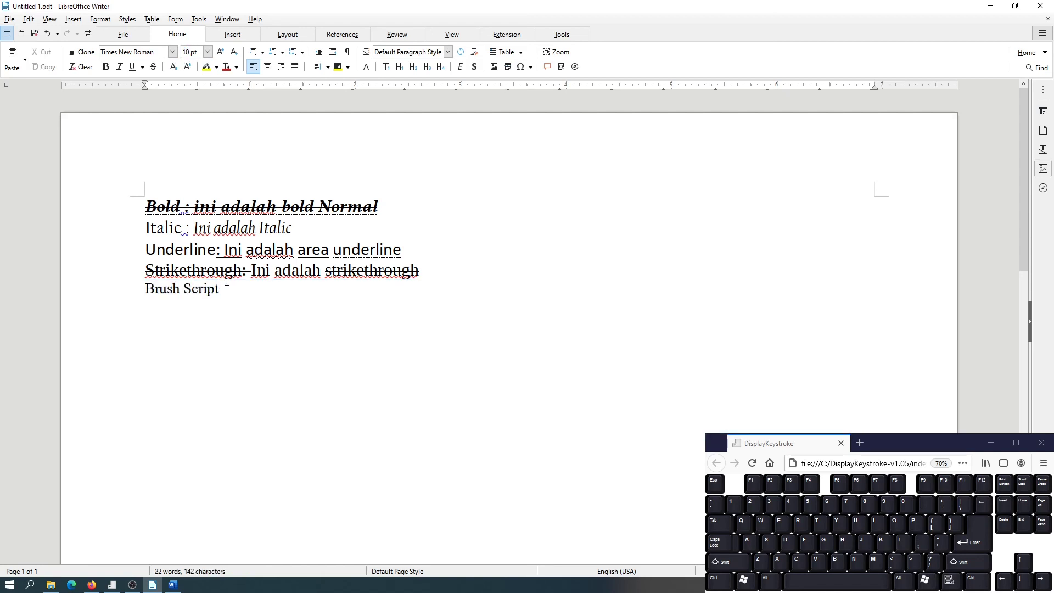
Set only the word "Script" to a font size of 32 pt.
{"action": "left_click", "coordinate": [193, 290]}
{"action": "left_click", "coordinate": [207, 52]}
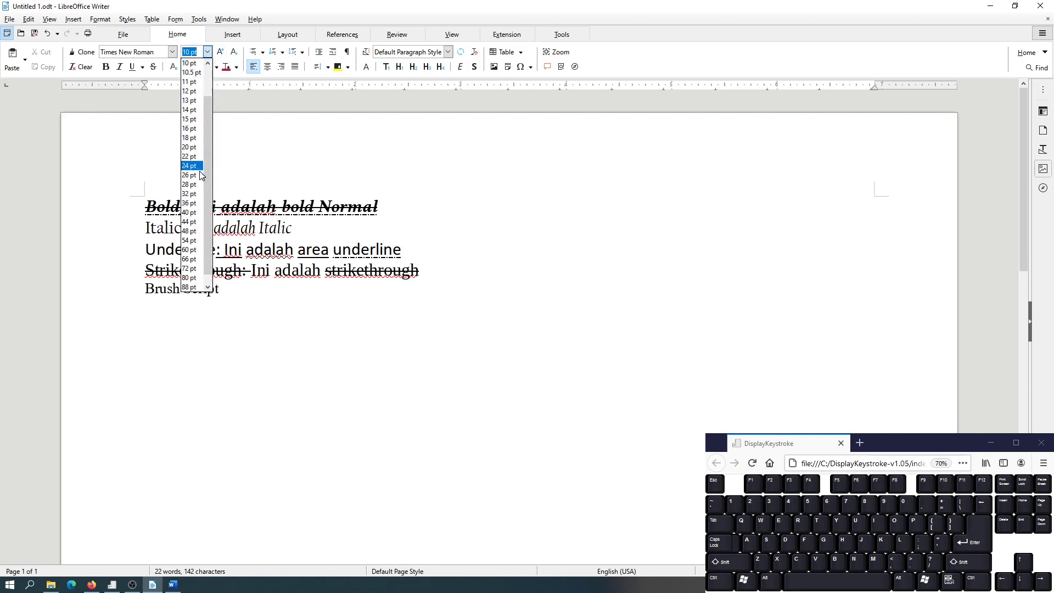
{"action": "left_click", "coordinate": [193, 192]}
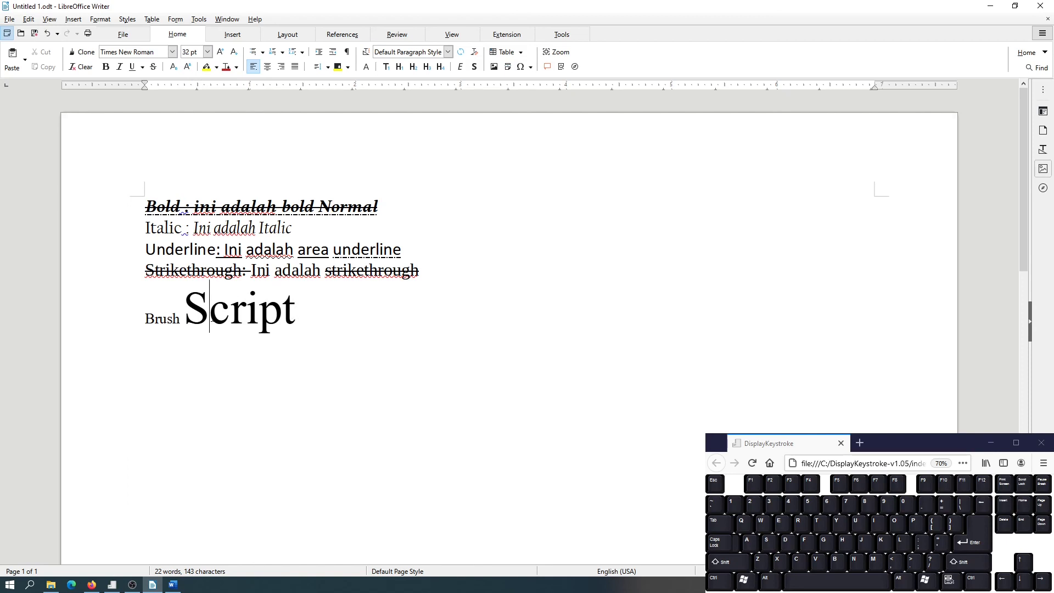
Select the word "Script" and increase its font size step by step to 38 pt.
{"action": "left_click", "coordinate": [220, 52]}
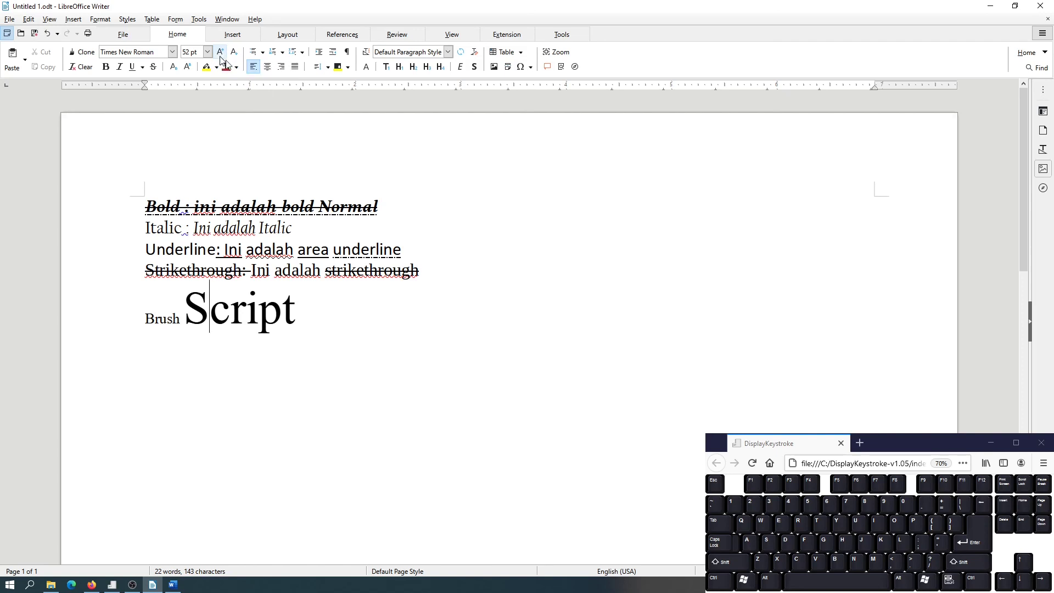
{"action": "left_click_drag", "start_coordinate": [184, 308], "coordinate": [297, 310]}
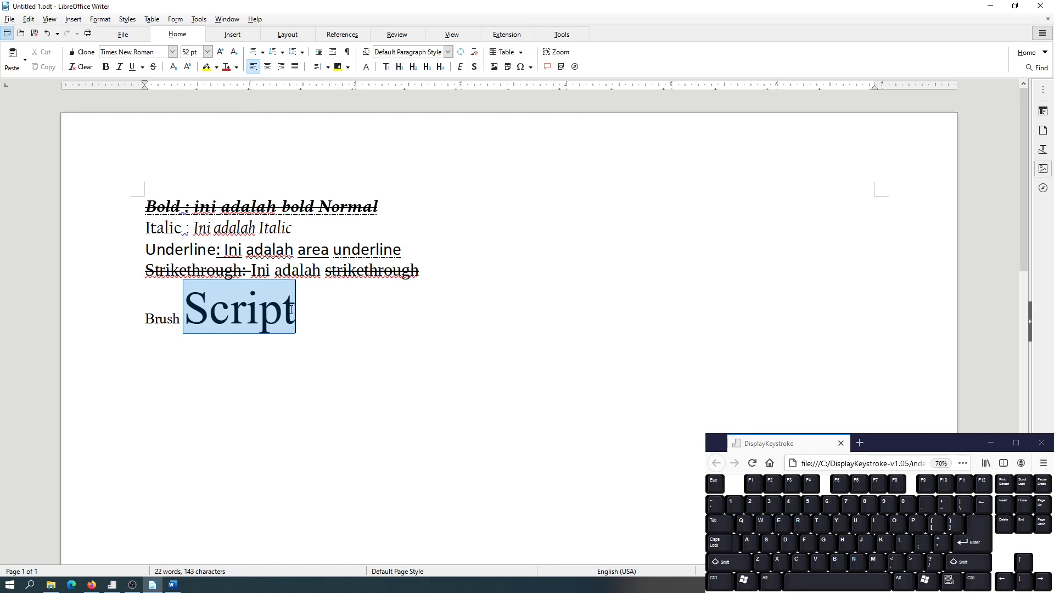
{"action": "left_click", "coordinate": [221, 52]}
{"action": "left_click", "coordinate": [221, 53]}
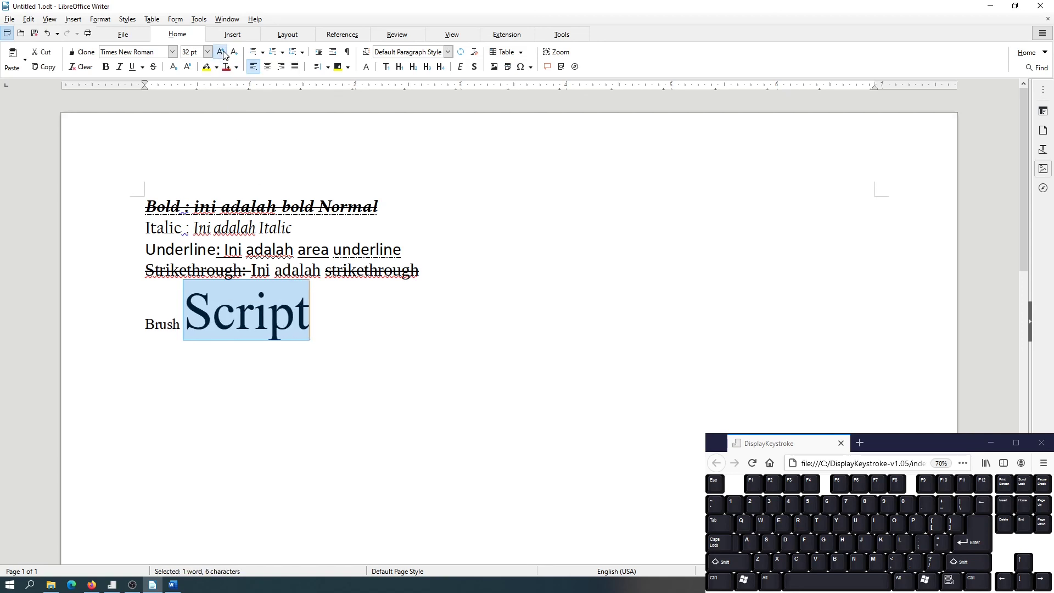
{"action": "left_click", "coordinate": [221, 52]}
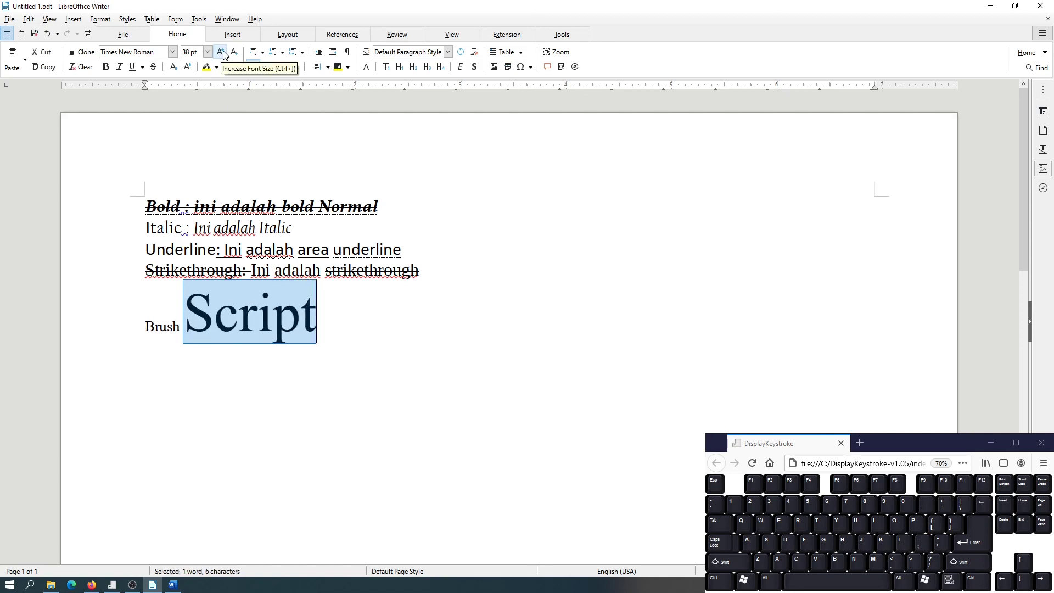
{"action": "left_click", "coordinate": [221, 321]}
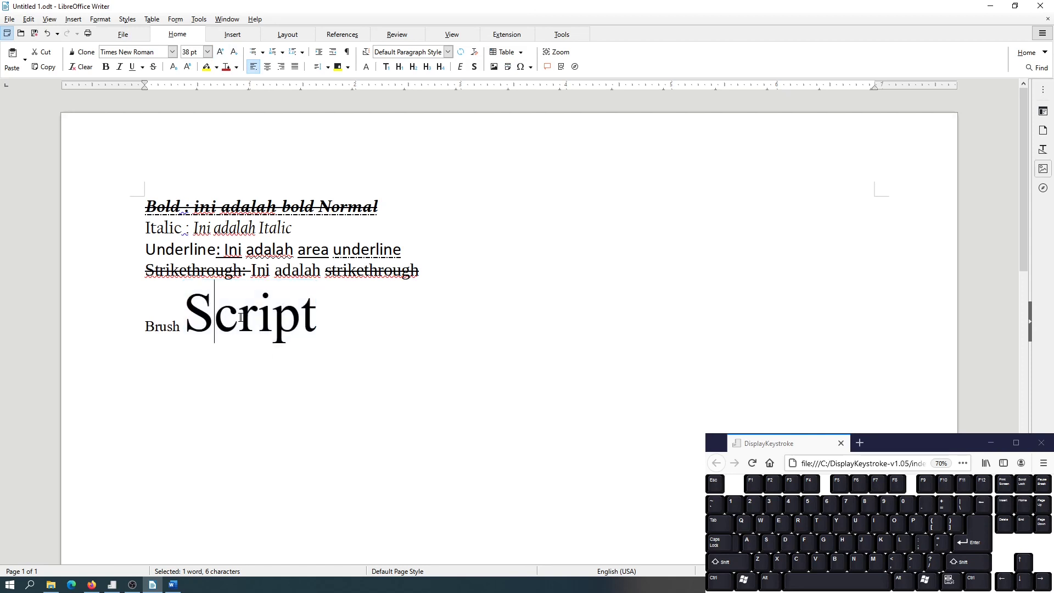
Select the word "Script" again and decrease its font size step by step to 28 pt.
{"action": "left_click_drag", "start_coordinate": [185, 312], "coordinate": [317, 313]}
{"action": "left_click", "coordinate": [235, 53]}
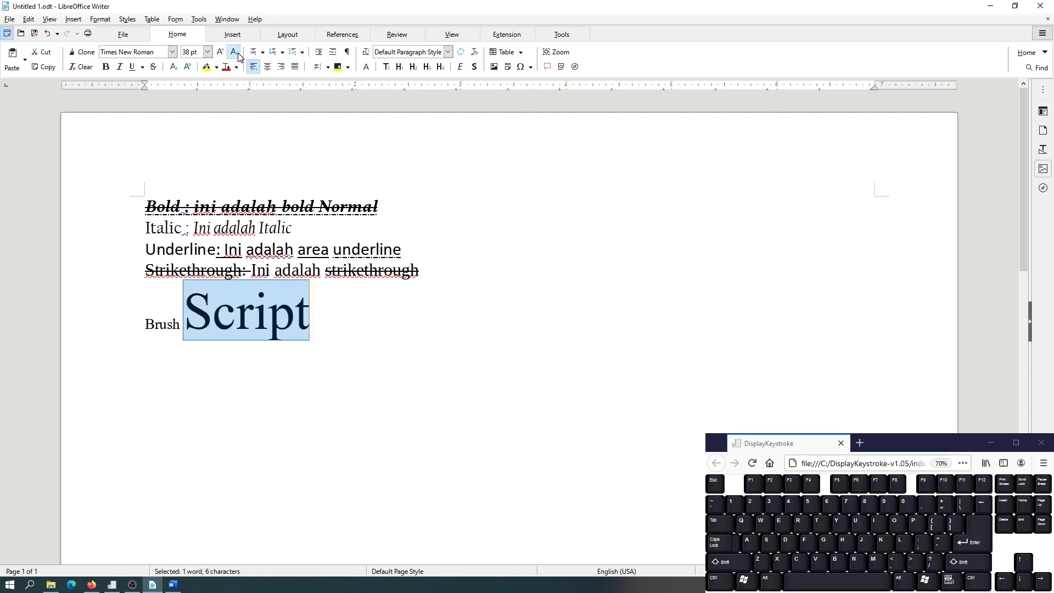
{"action": "left_click", "coordinate": [235, 54]}
{"action": "left_click", "coordinate": [236, 54]}
{"action": "left_click", "coordinate": [236, 54]}
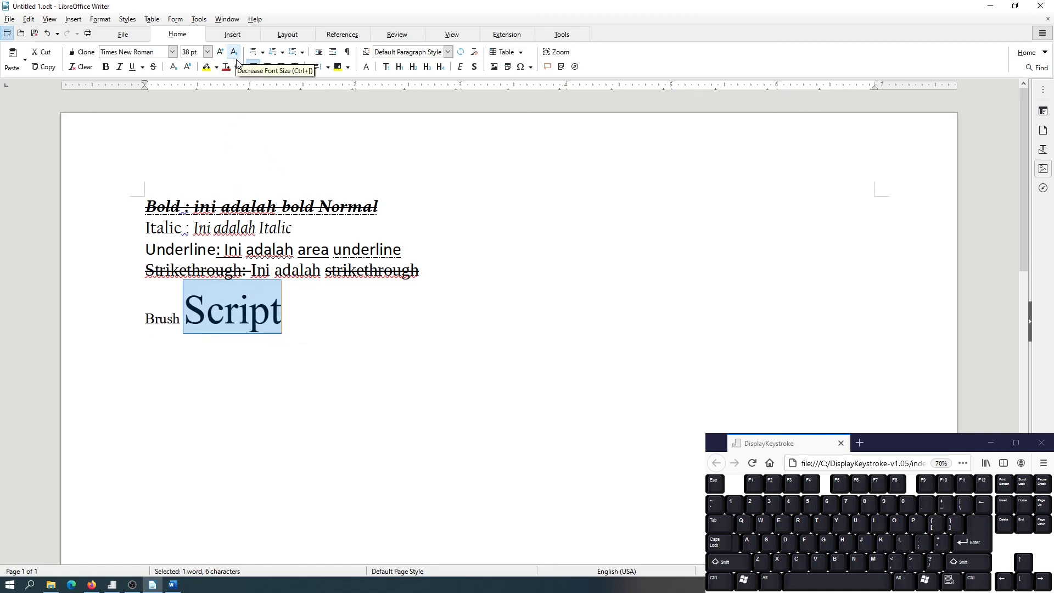
{"action": "left_click", "coordinate": [220, 315]}
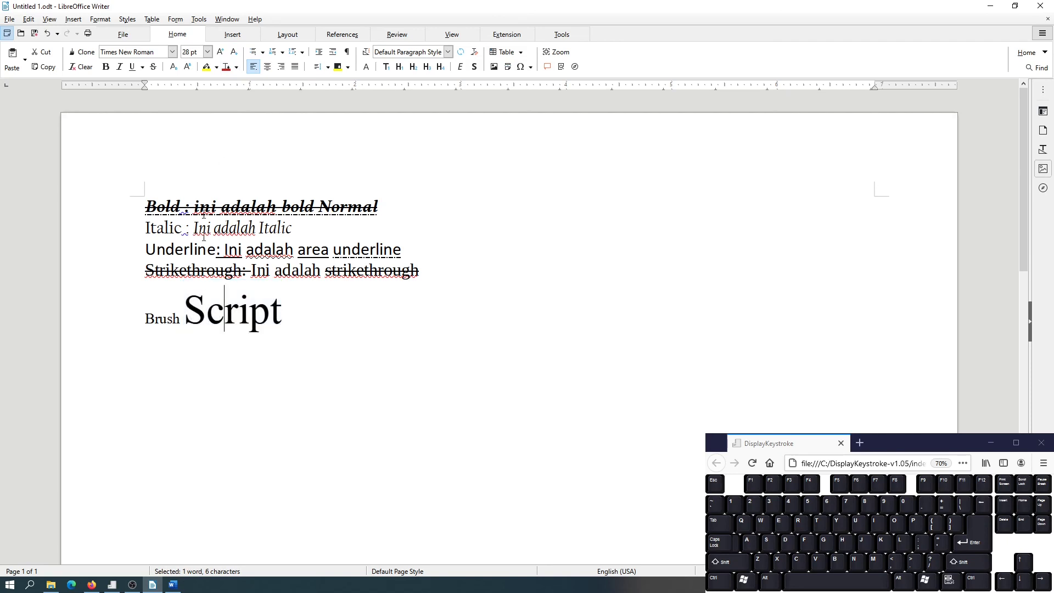
Set the font size of the word "Script" to the preset 15 pt, followed by a custom 25 pt.
{"action": "left_click", "coordinate": [207, 51]}
{"action": "left_click", "coordinate": [195, 118]}
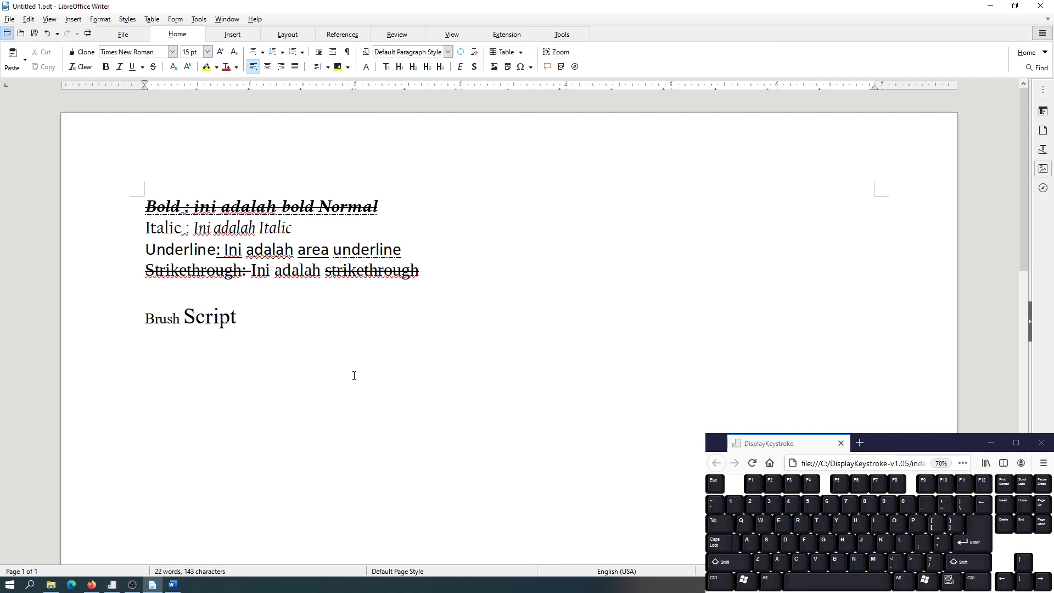
{"action": "left_click", "coordinate": [183, 56]}
{"action": "type", "text": "25"}
{"action": "key", "text": "Return"}
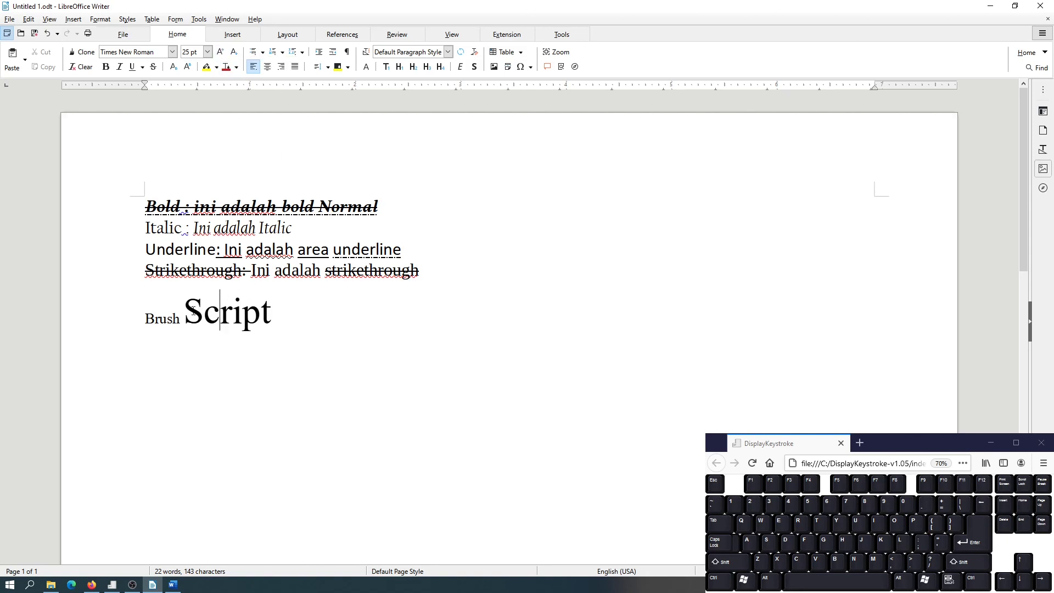
Select the "Bold", "Italic" and "Underline" lines and increase their font size step by step to 18 pt.
{"action": "left_click_drag", "start_coordinate": [133, 212], "coordinate": [406, 249]}
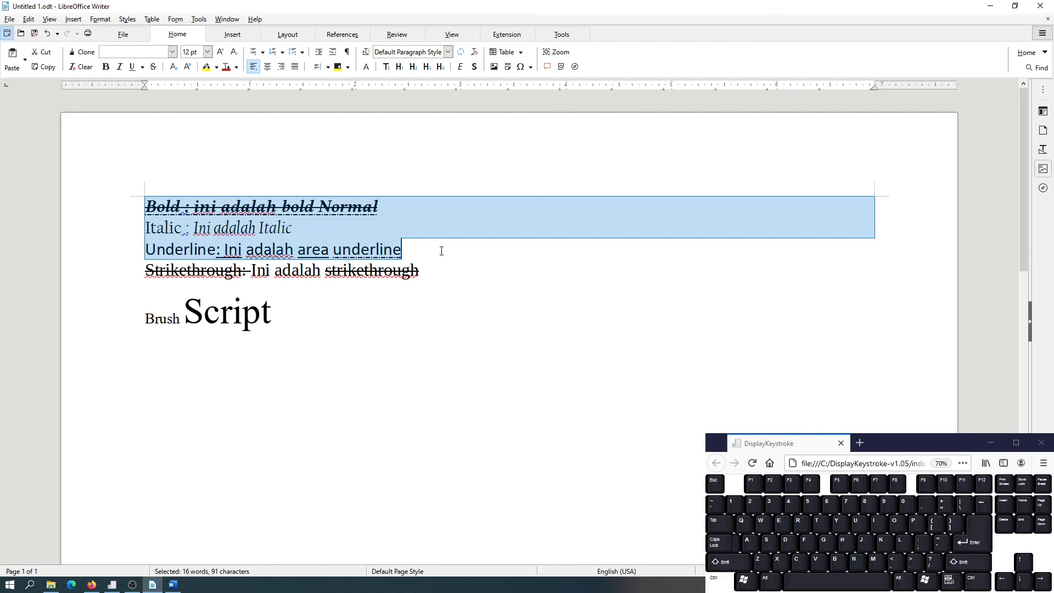
{"action": "key", "text": "ctrl+bracketright"}
{"action": "key", "text": "ctrl+bracketright"}
{"action": "key", "text": "ctrl+bracketright"}
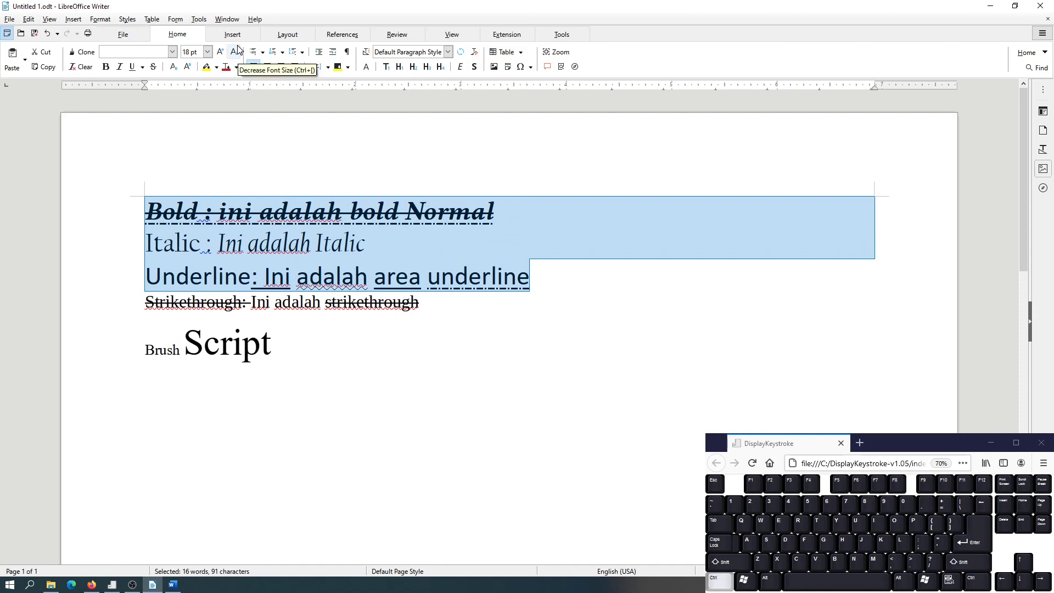
Decrease the font size of the selected "Bold", "Italic" and "Underline" lines repeatedly until the text is tiny.
{"action": "key", "text": "ctrl+bracketleft"}
{"action": "key", "text": "ctrl+bracketleft"}
{"action": "key", "text": "ctrl+bracketleft"}
{"action": "key", "text": "ctrl+bracketleft"}
{"action": "key", "text": "ctrl+bracketleft"}
{"action": "key", "text": "ctrl+bracketleft"}
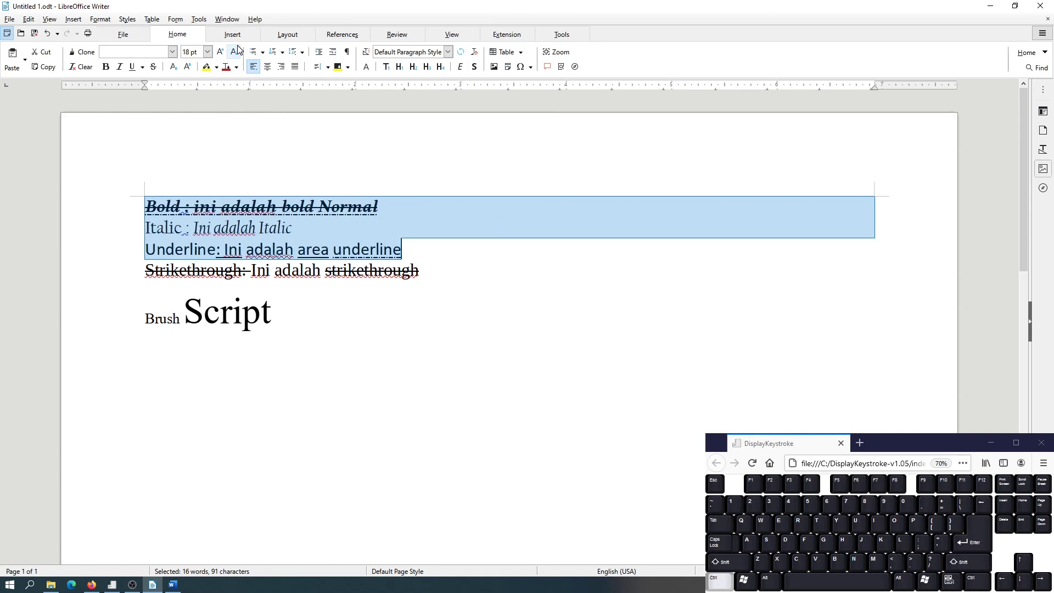
{"action": "key", "text": "ctrl+bracketleft"}
{"action": "key", "text": "ctrl+bracketleft"}
{"action": "key", "text": "ctrl+bracketleft"}
{"action": "key", "text": "ctrl+bracketleft"}
{"action": "key", "text": "ctrl+bracketleft"}
{"action": "key", "text": "ctrl+bracketleft"}
{"action": "key", "text": "ctrl+bracketleft"}
{"action": "key", "text": "ctrl+bracketleft"}
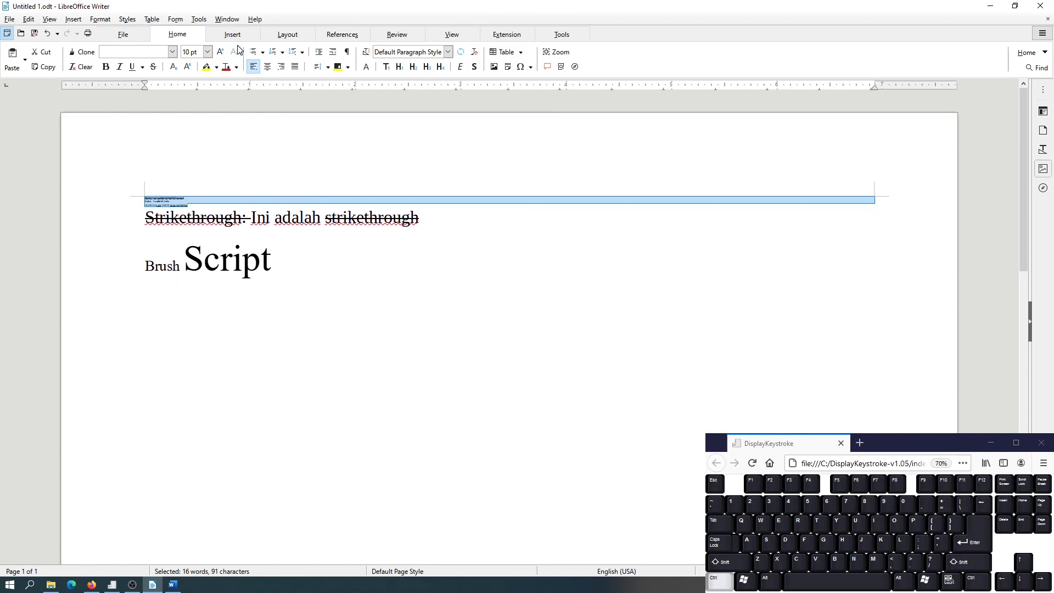